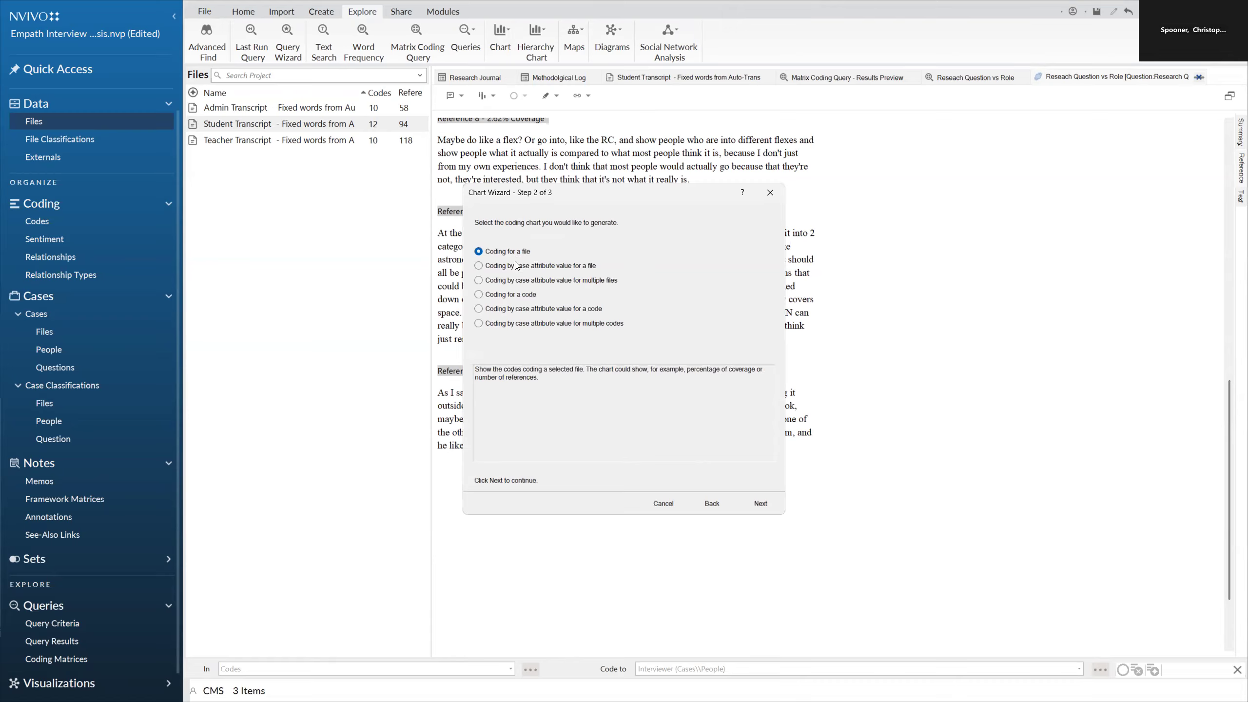
Choose a chart of coding by case attribute value for multiple files and include all three transcripts in the Files folder.
{"action": "left_click", "coordinate": [511, 269]}
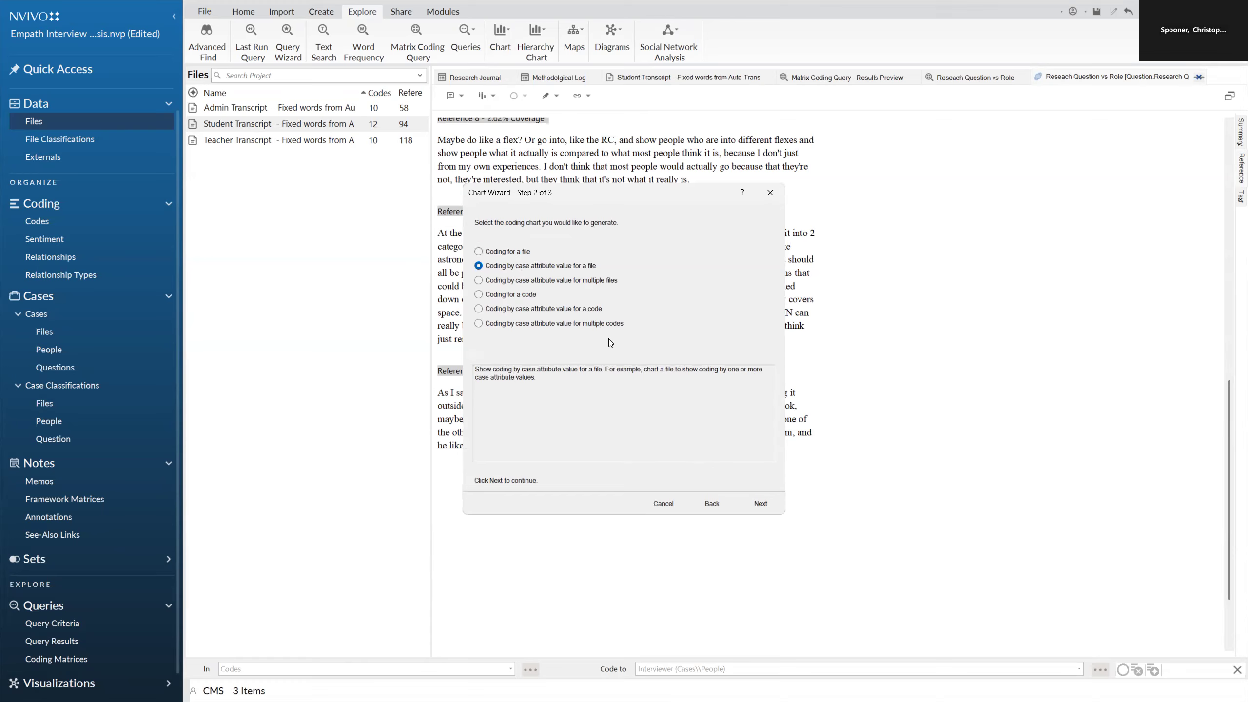
{"action": "left_click", "coordinate": [569, 282]}
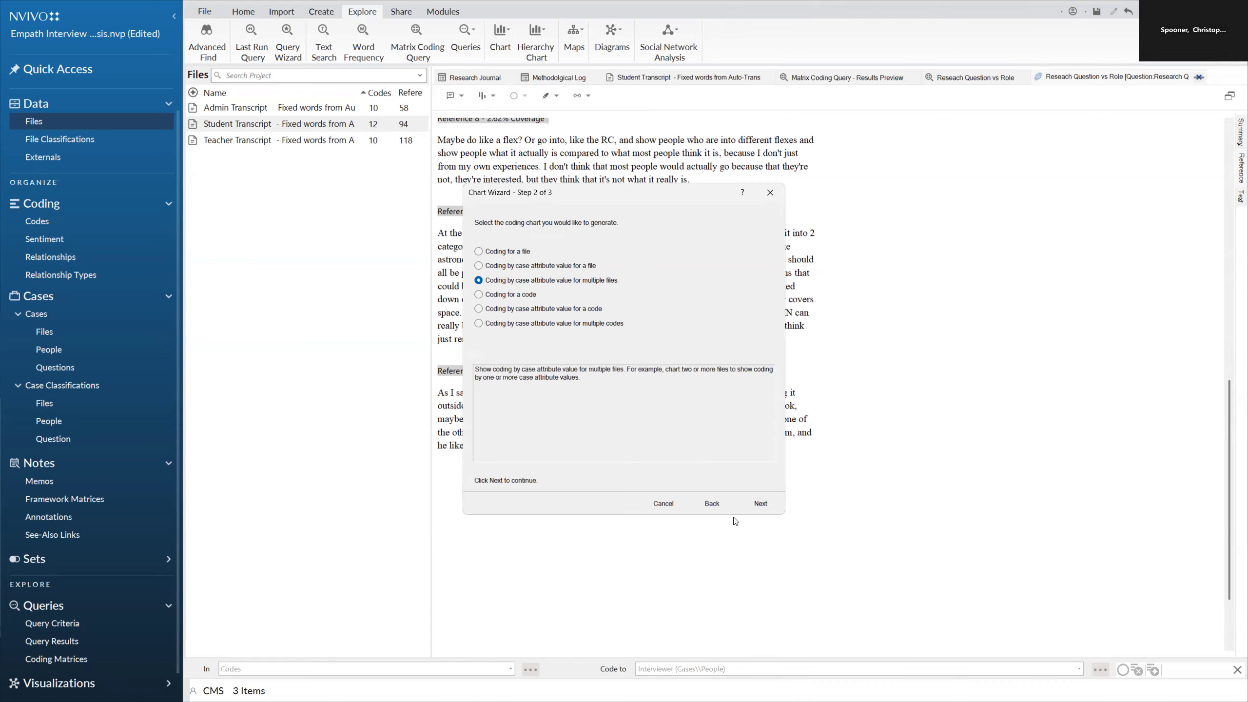
{"action": "left_click", "coordinate": [760, 503]}
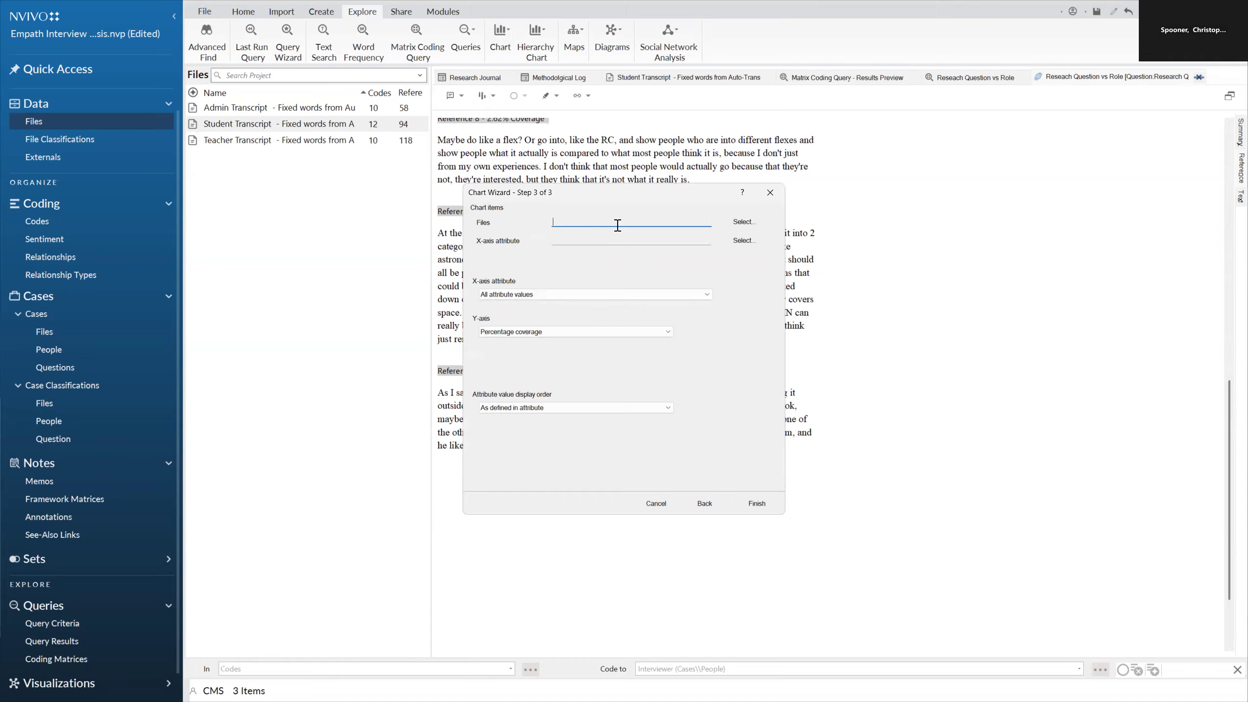
{"action": "left_click", "coordinate": [742, 222]}
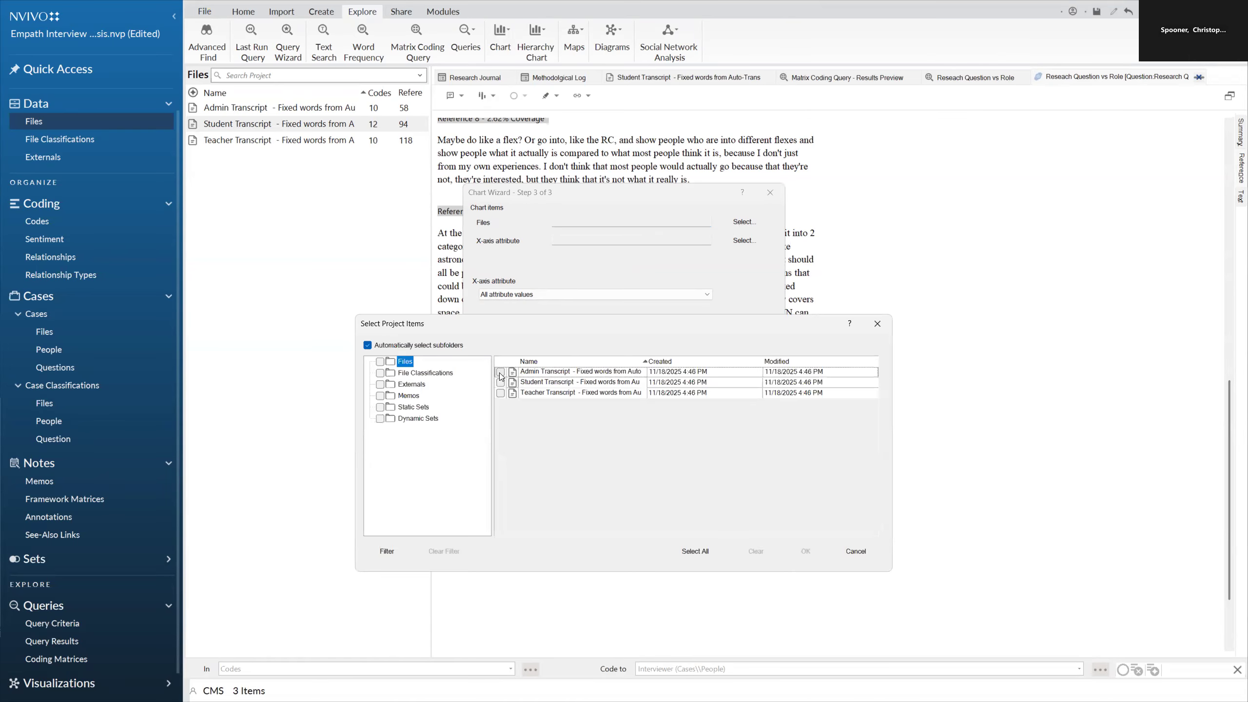
{"action": "left_click", "coordinate": [379, 361]}
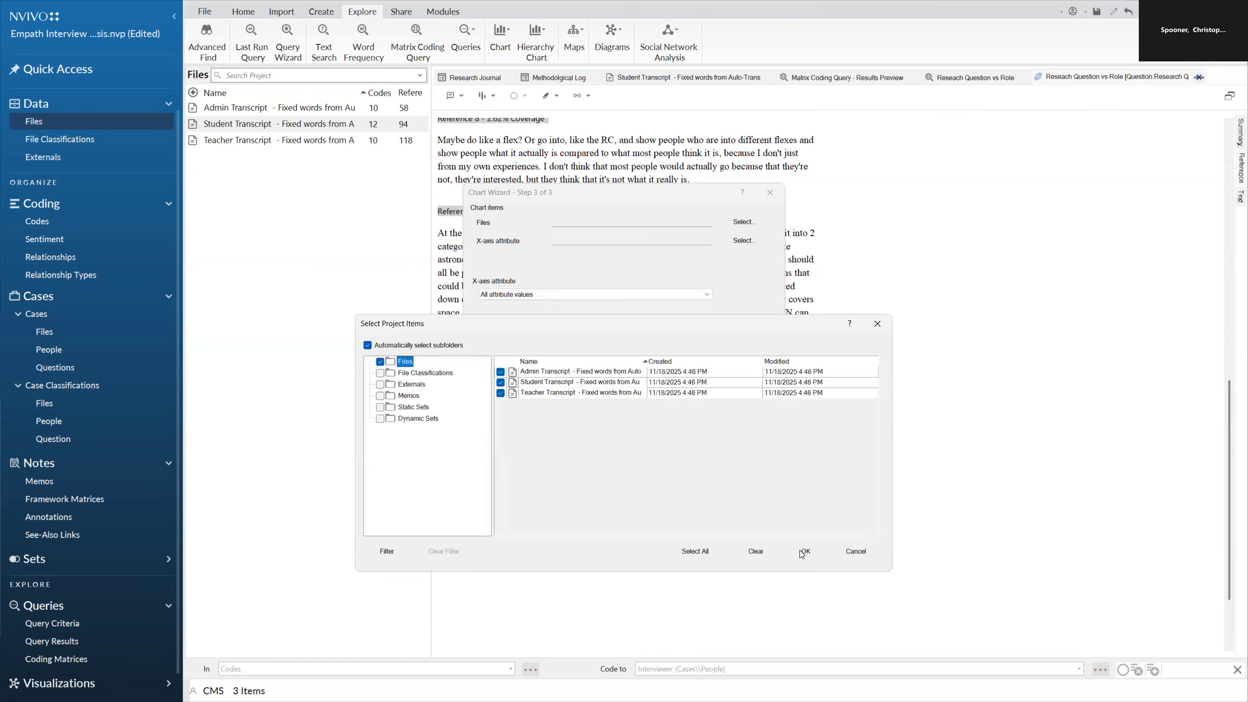
{"action": "left_click", "coordinate": [804, 550]}
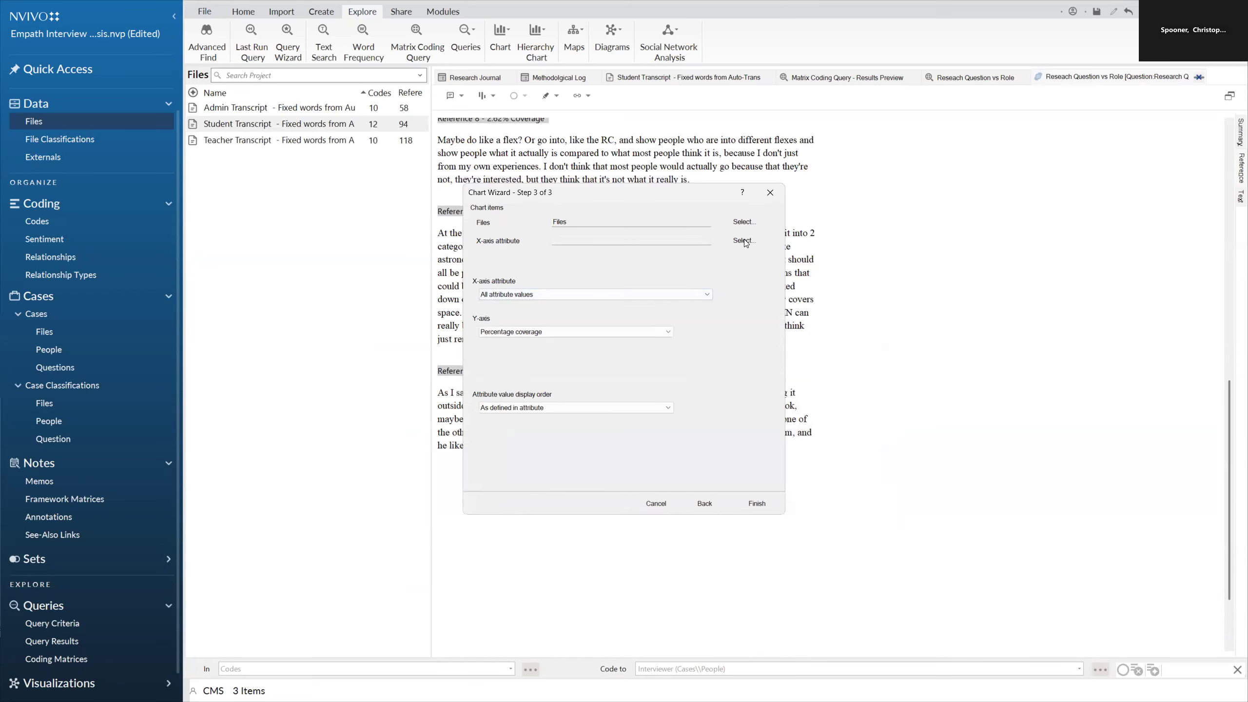
Use the People classification's CS Experience as the X-axis attribute with percentage coverage on the Y-axis, and generate the chart.
{"action": "left_click", "coordinate": [743, 240]}
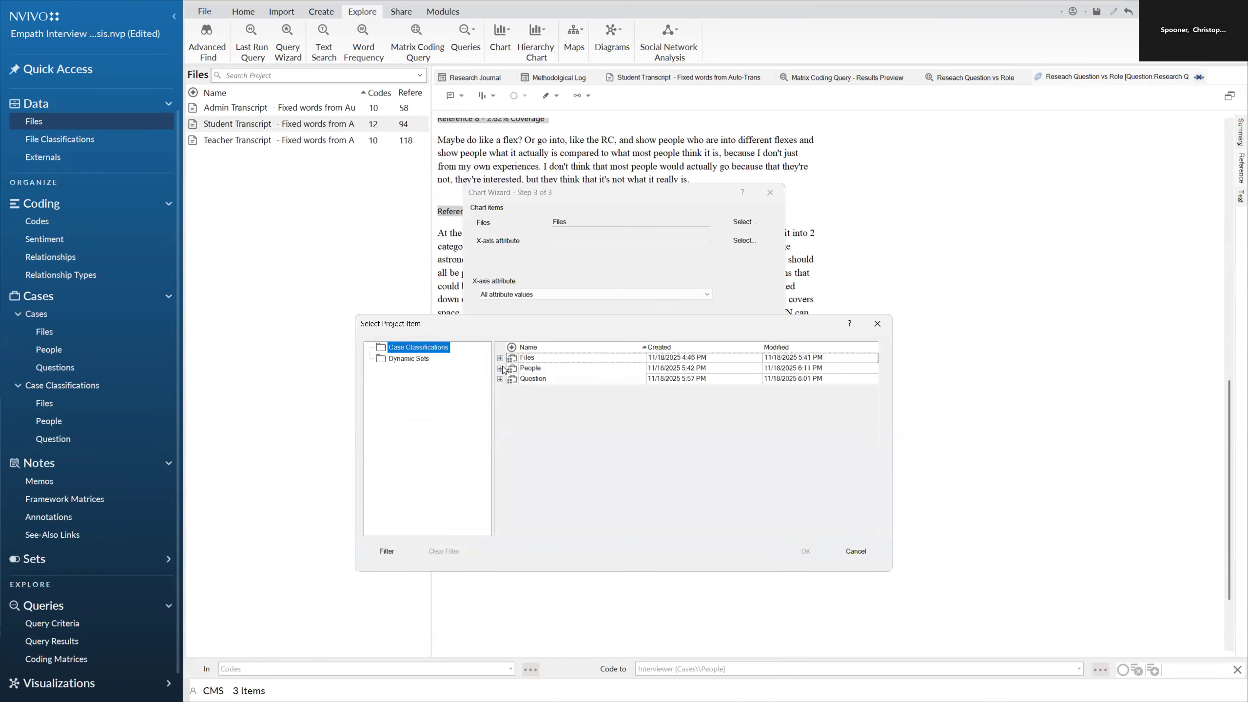
{"action": "left_click", "coordinate": [499, 369]}
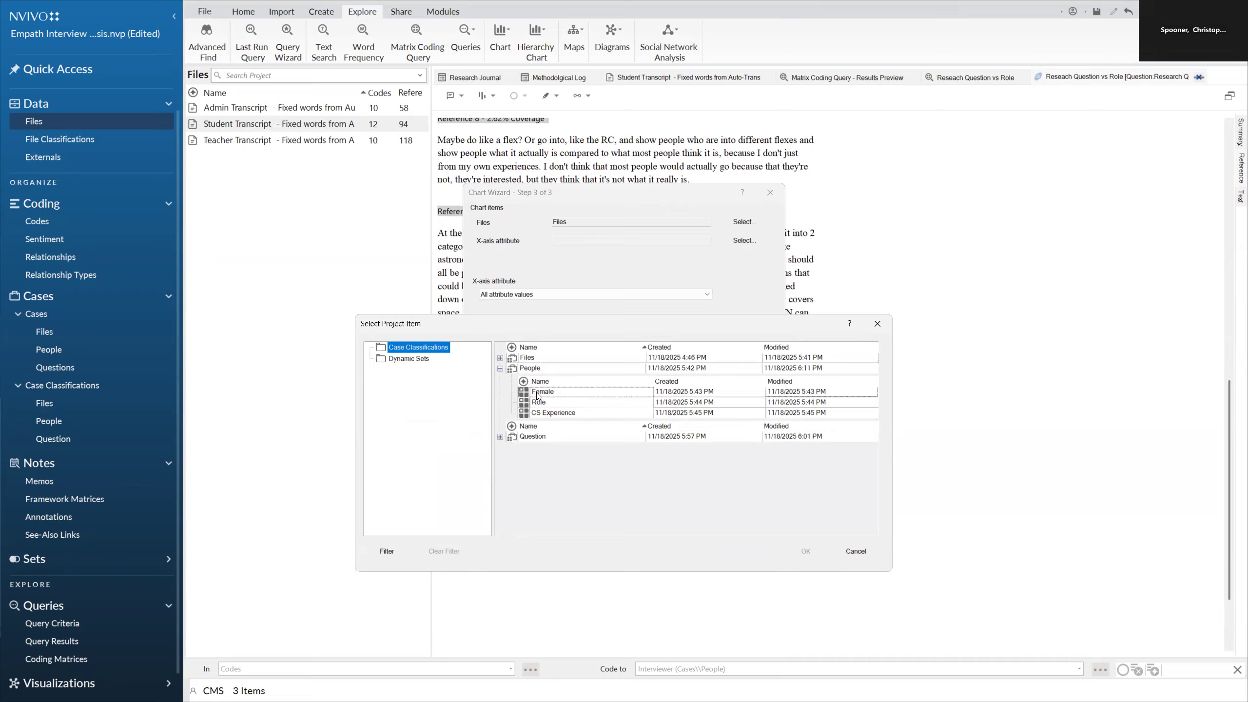
{"action": "left_click", "coordinate": [540, 414]}
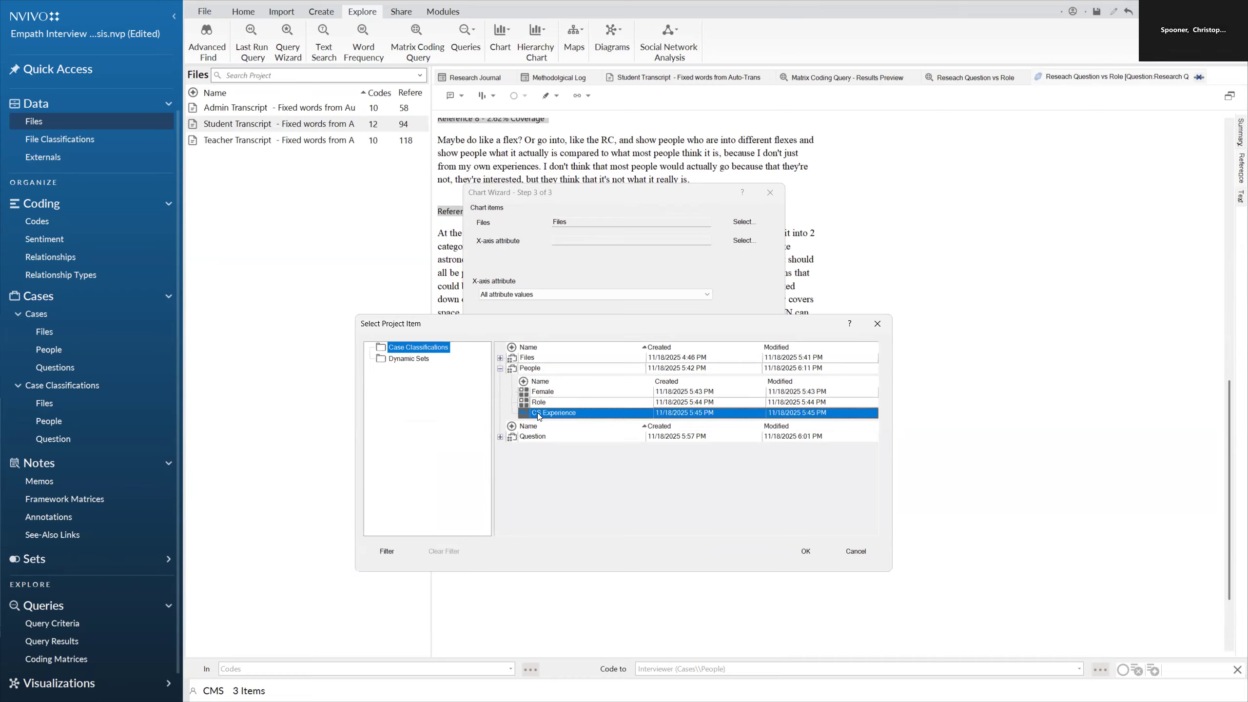
{"action": "left_click", "coordinate": [807, 552]}
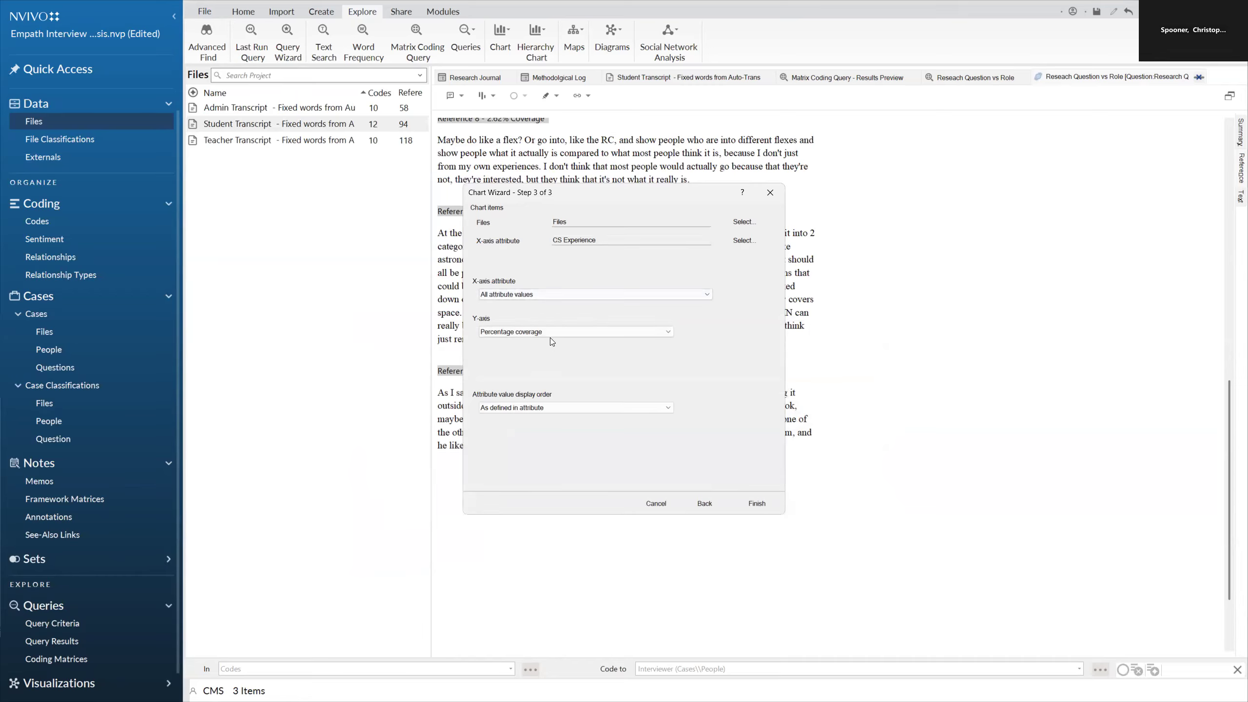
{"action": "left_click", "coordinate": [566, 333]}
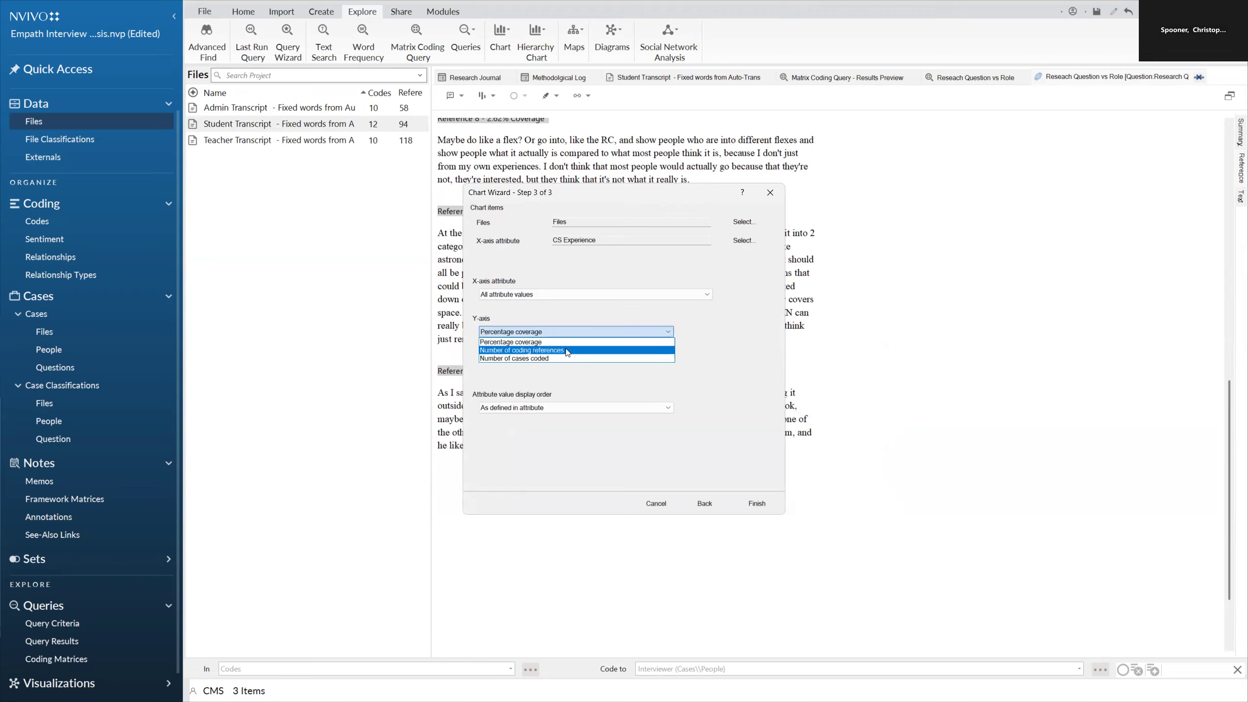
{"action": "left_click", "coordinate": [565, 344]}
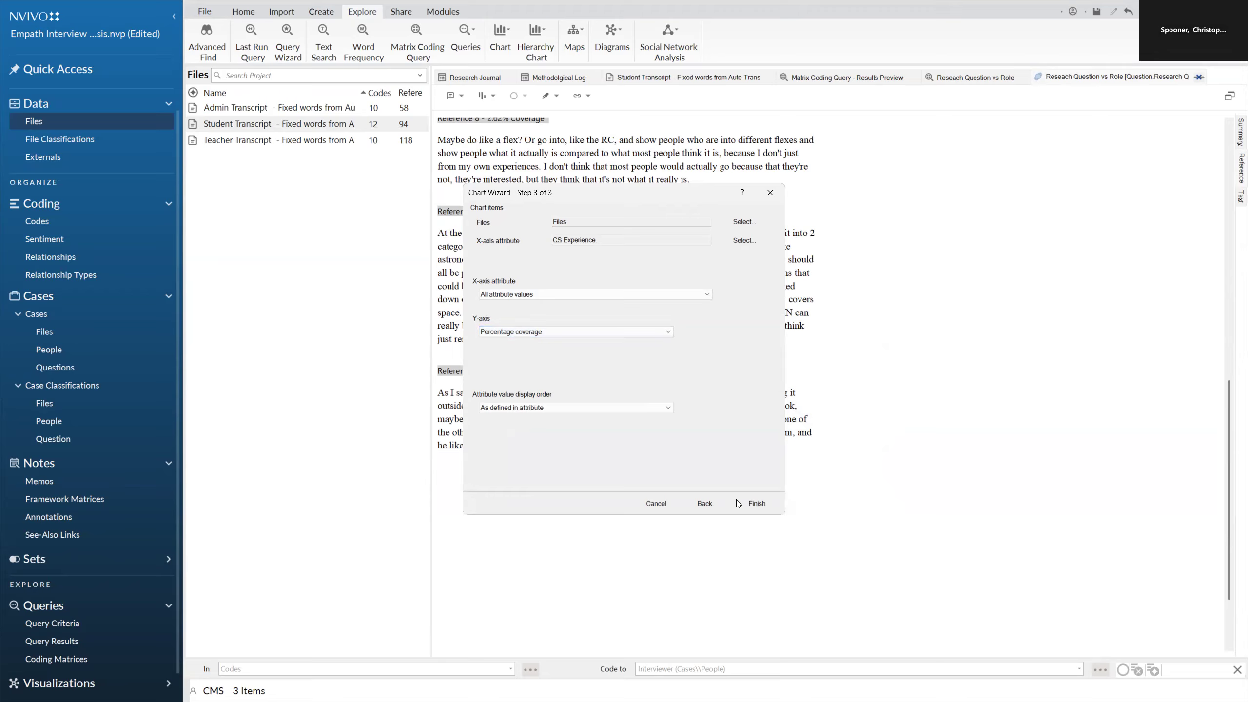
{"action": "left_click", "coordinate": [759, 505]}
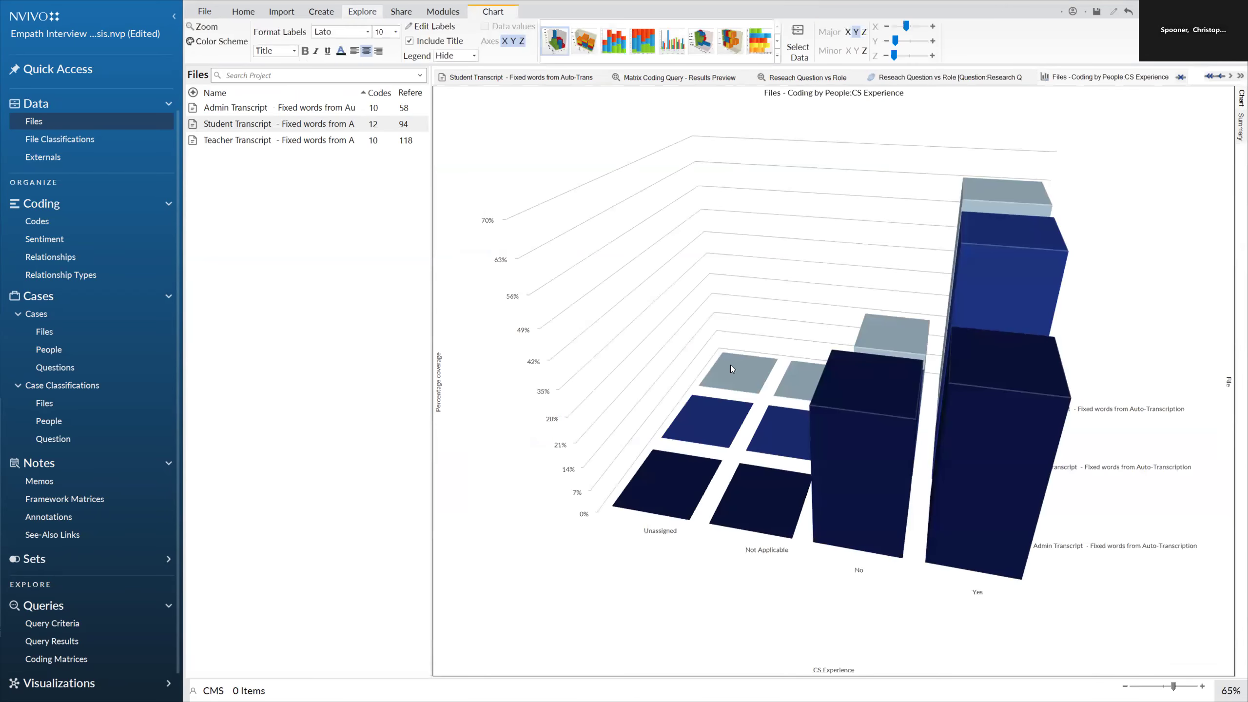
Open the data selection options of the CS Experience chart.
{"action": "mouse_move", "coordinate": [744, 373]}
{"action": "left_mouse_down"}
{"action": "mouse_move", "coordinate": [765, 398]}
{"action": "mouse_move", "coordinate": [800, 376]}
{"action": "mouse_move", "coordinate": [798, 390]}
{"action": "mouse_move", "coordinate": [789, 373]}
{"action": "mouse_move", "coordinate": [829, 372]}
{"action": "mouse_move", "coordinate": [736, 360]}
{"action": "left_mouse_up"}
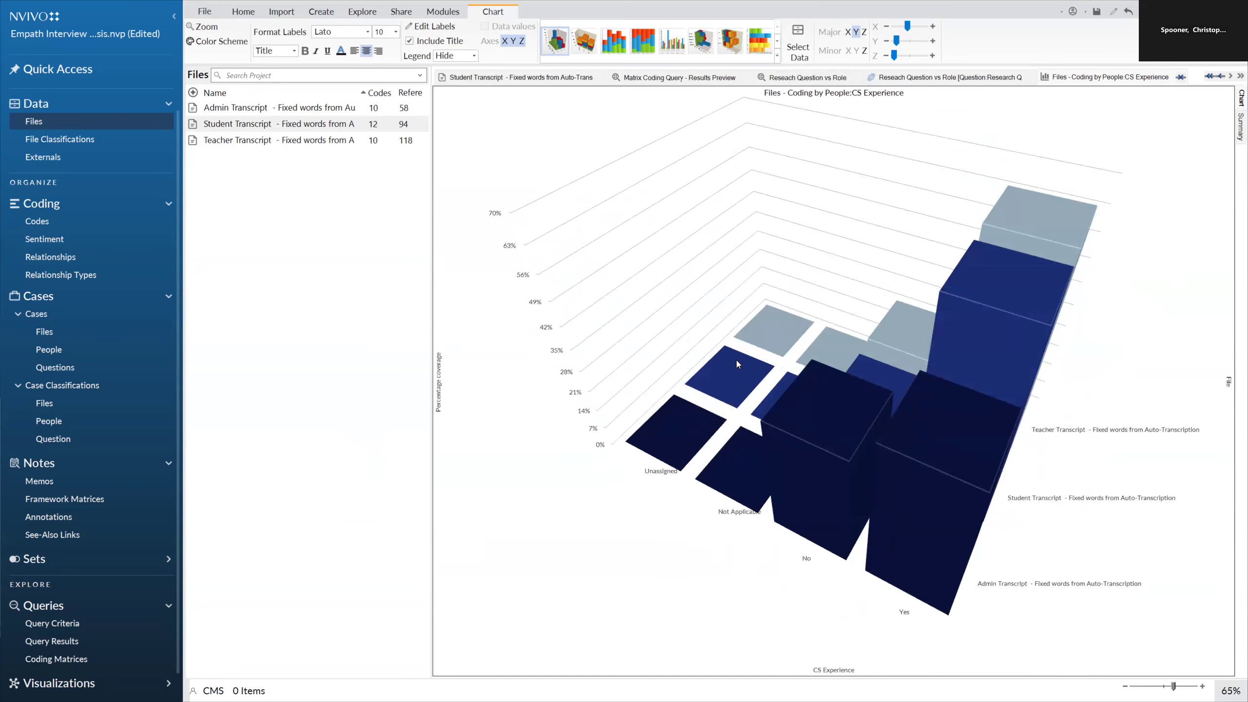
{"action": "right_click", "coordinate": [733, 475]}
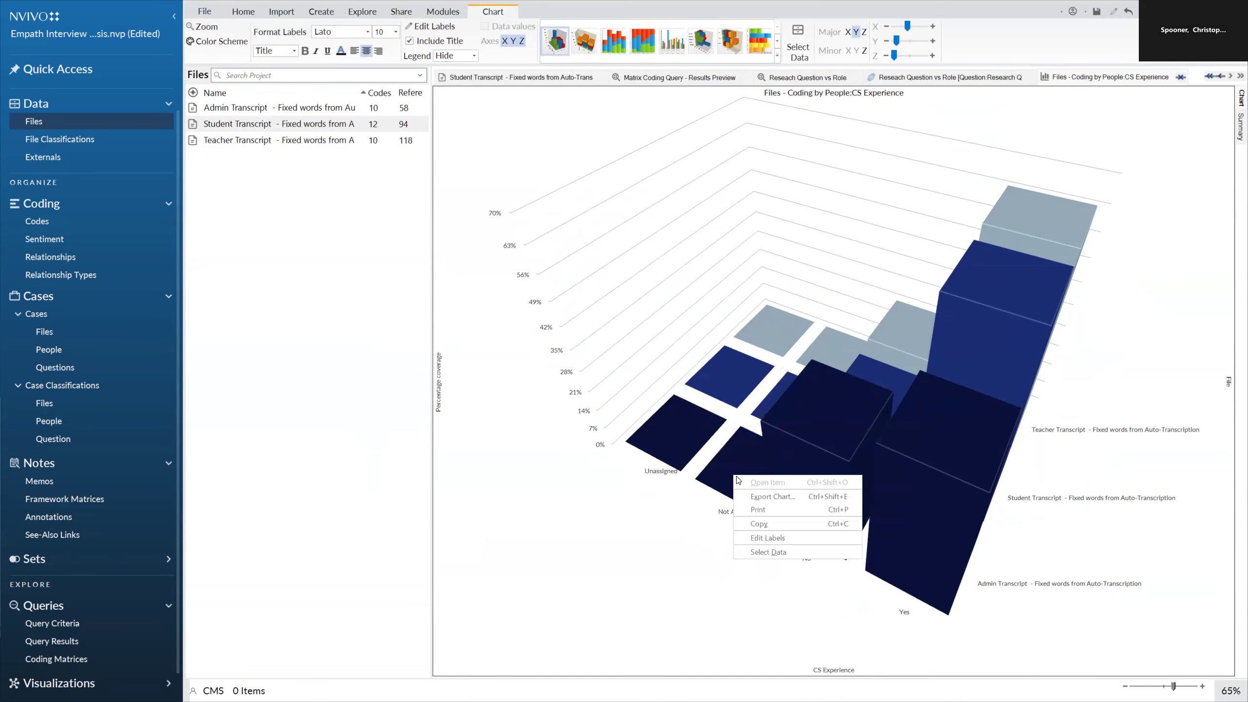
{"action": "left_click", "coordinate": [787, 551]}
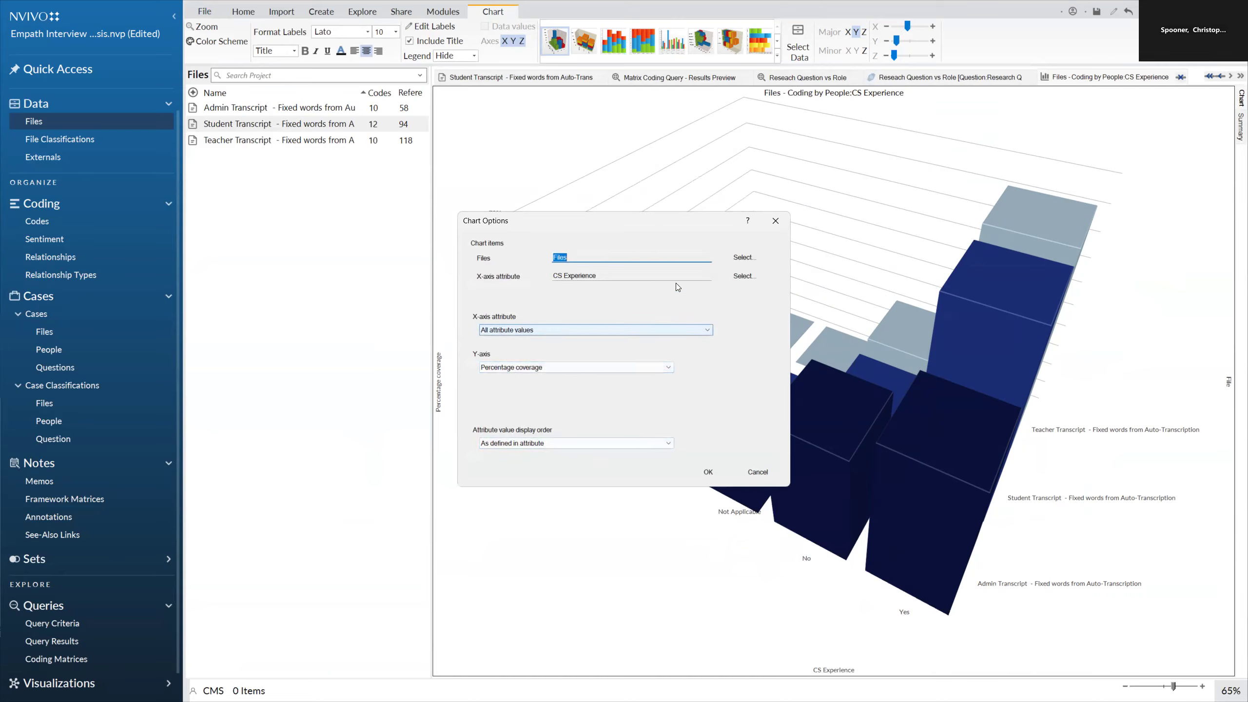
{"action": "left_click", "coordinate": [741, 276]}
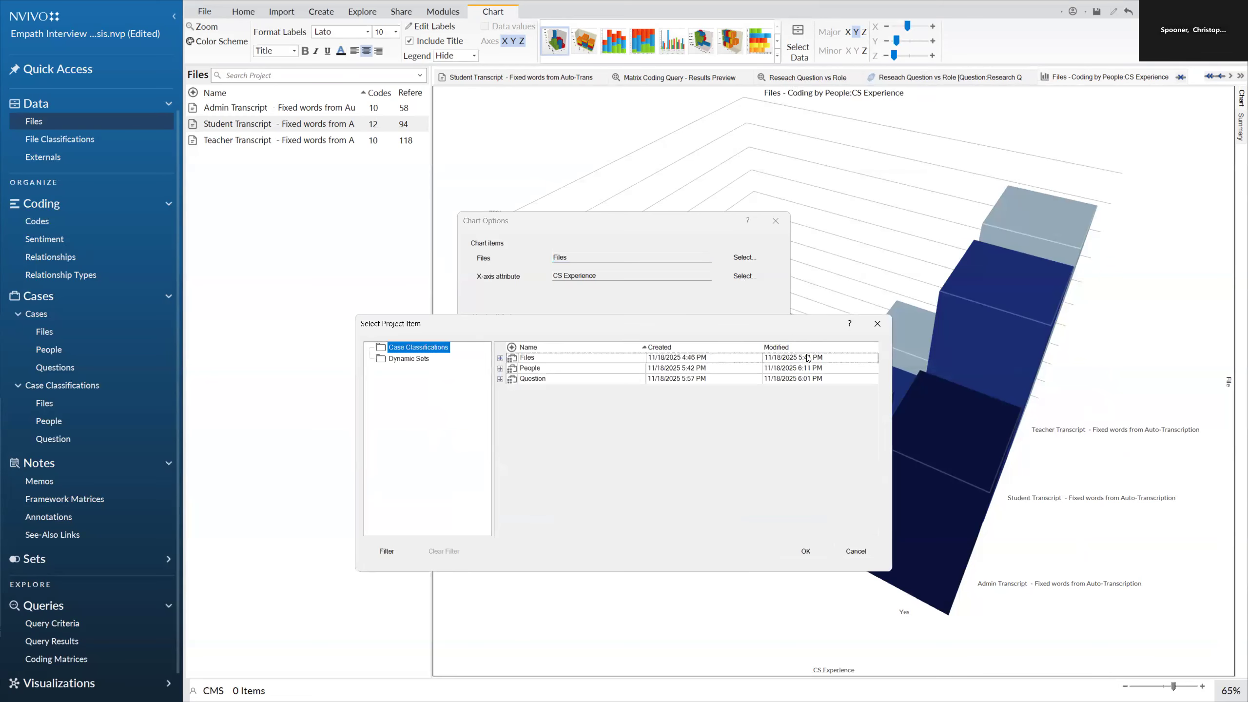
{"action": "left_click", "coordinate": [500, 369]}
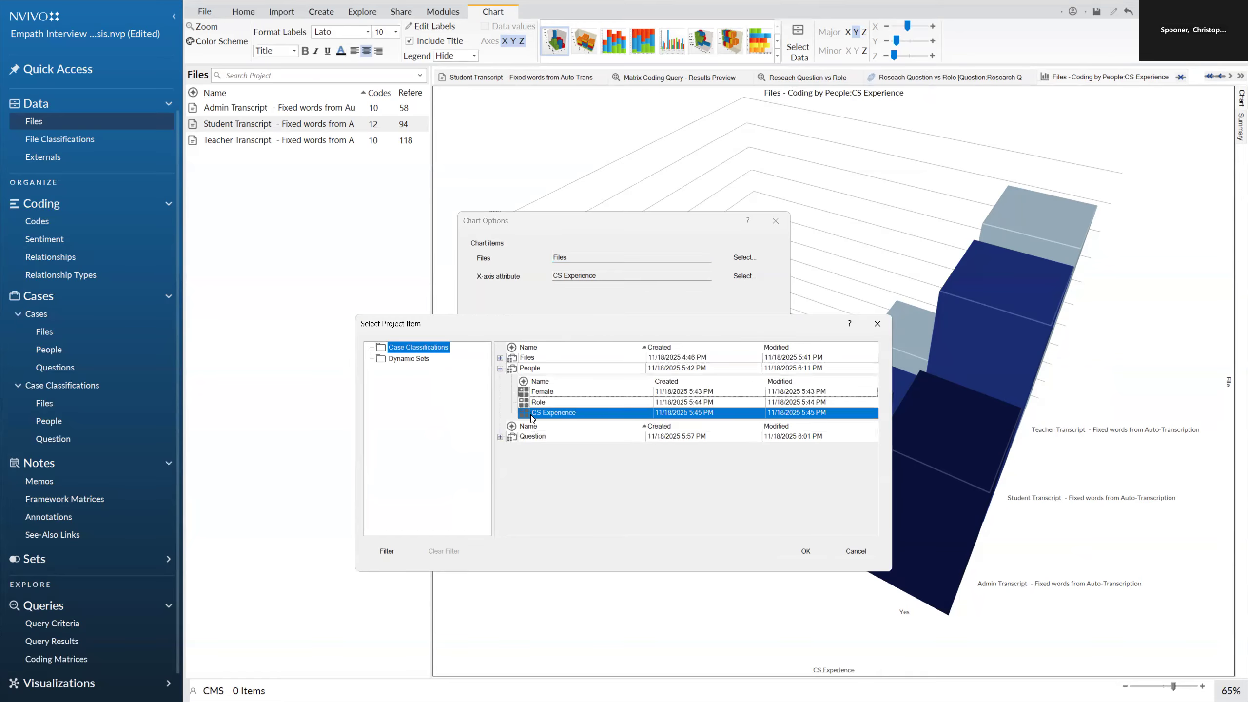
{"action": "left_click", "coordinate": [853, 554]}
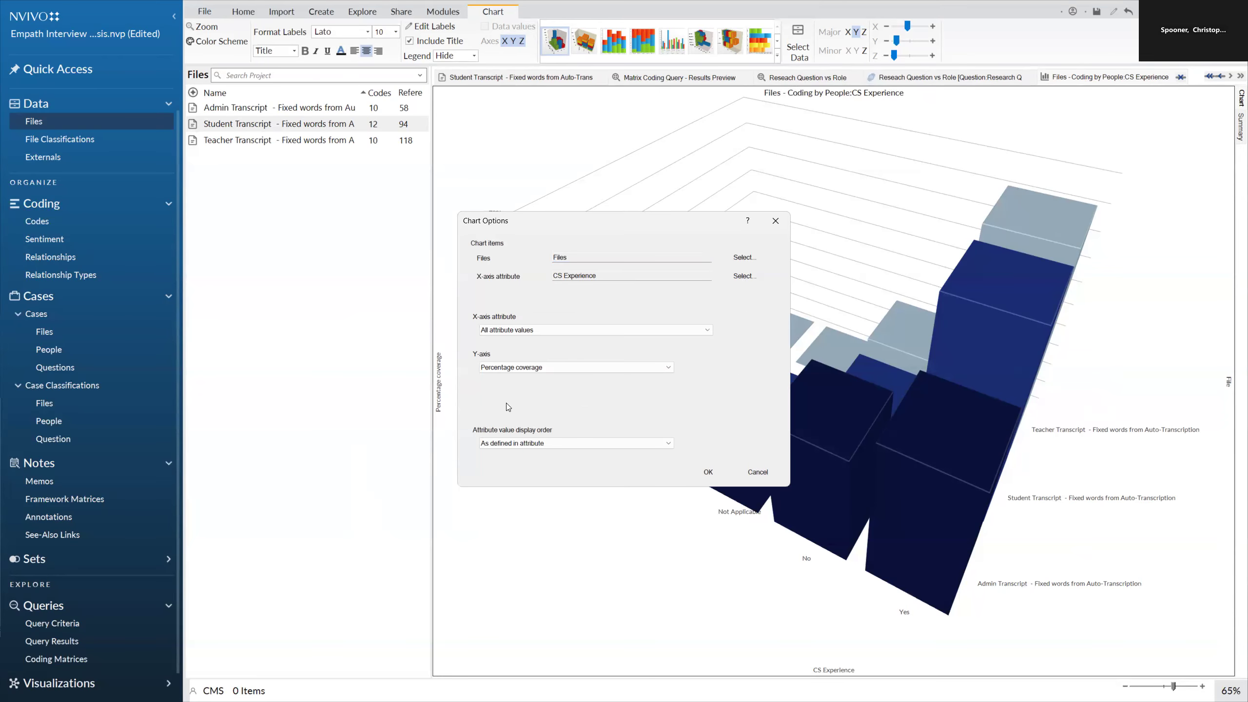
{"action": "left_click", "coordinate": [584, 444]}
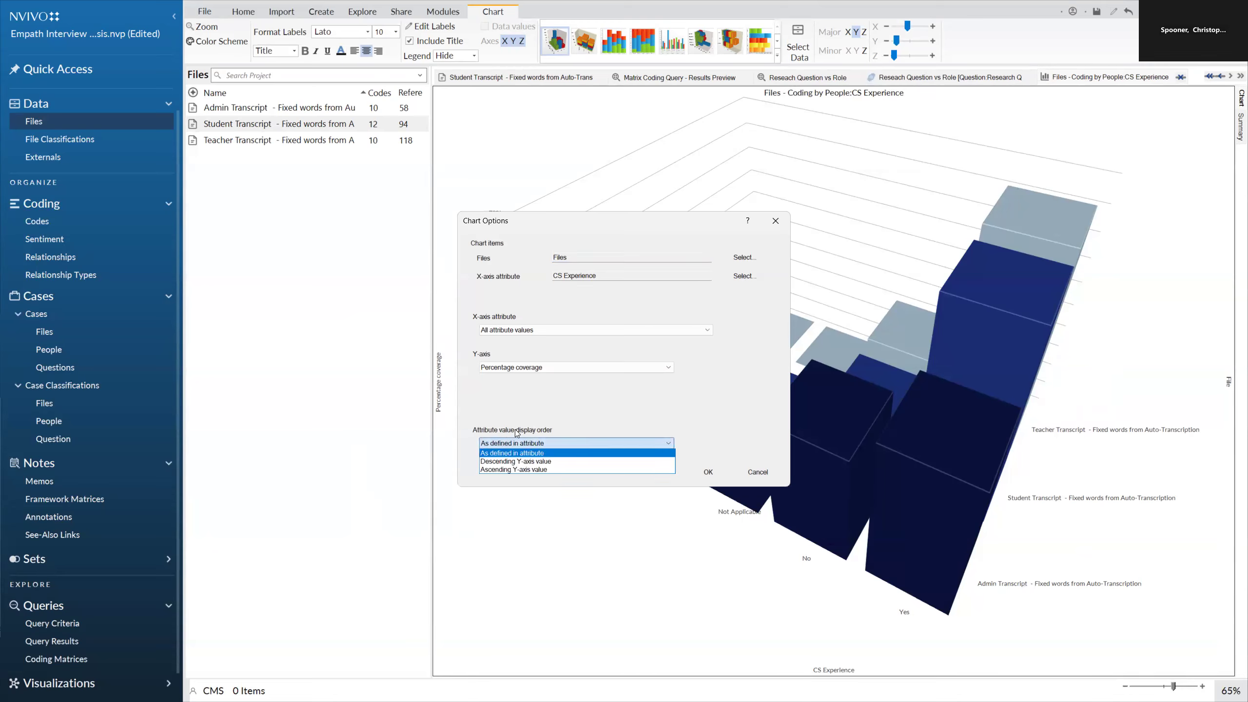
{"action": "left_click", "coordinate": [575, 408]}
{"action": "left_click", "coordinate": [577, 367]}
{"action": "left_click", "coordinate": [576, 366]}
Limit the X-axis to all attribute values except 'Unassigned' and 'Not Applicable', ordered by descending Y-axis value, and apply the chart options.
{"action": "left_click", "coordinate": [494, 329]}
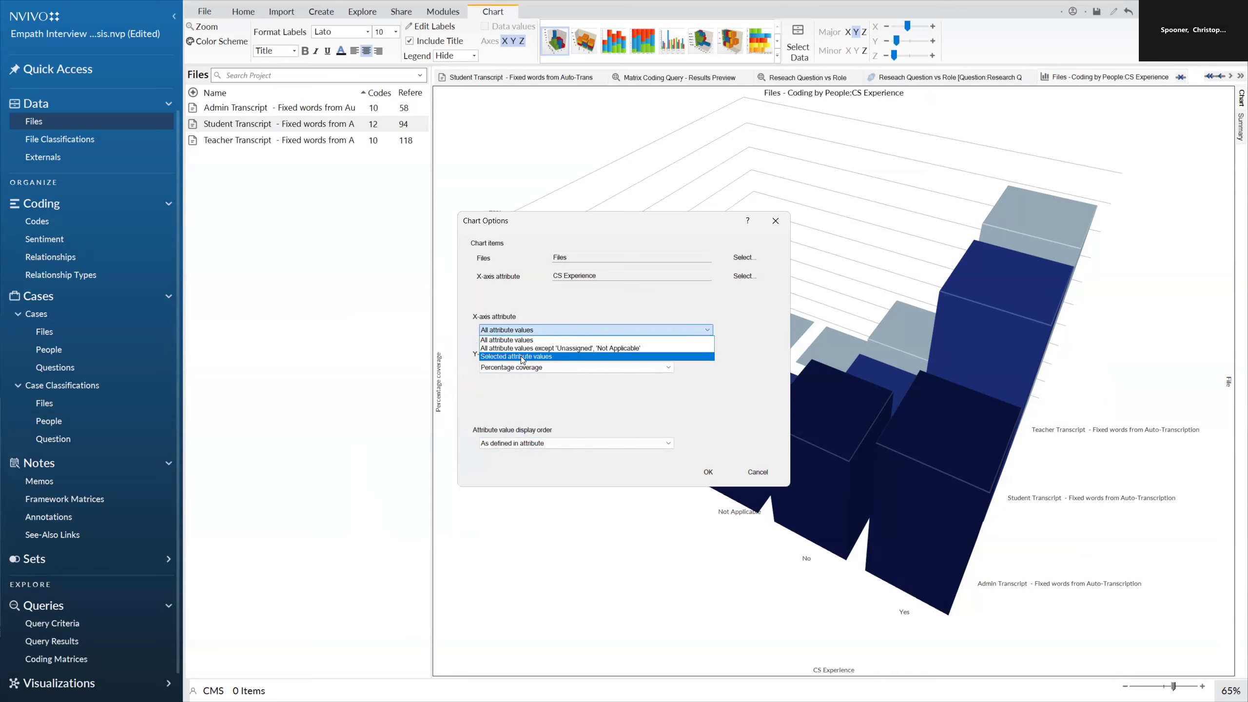
{"action": "left_click", "coordinate": [581, 349]}
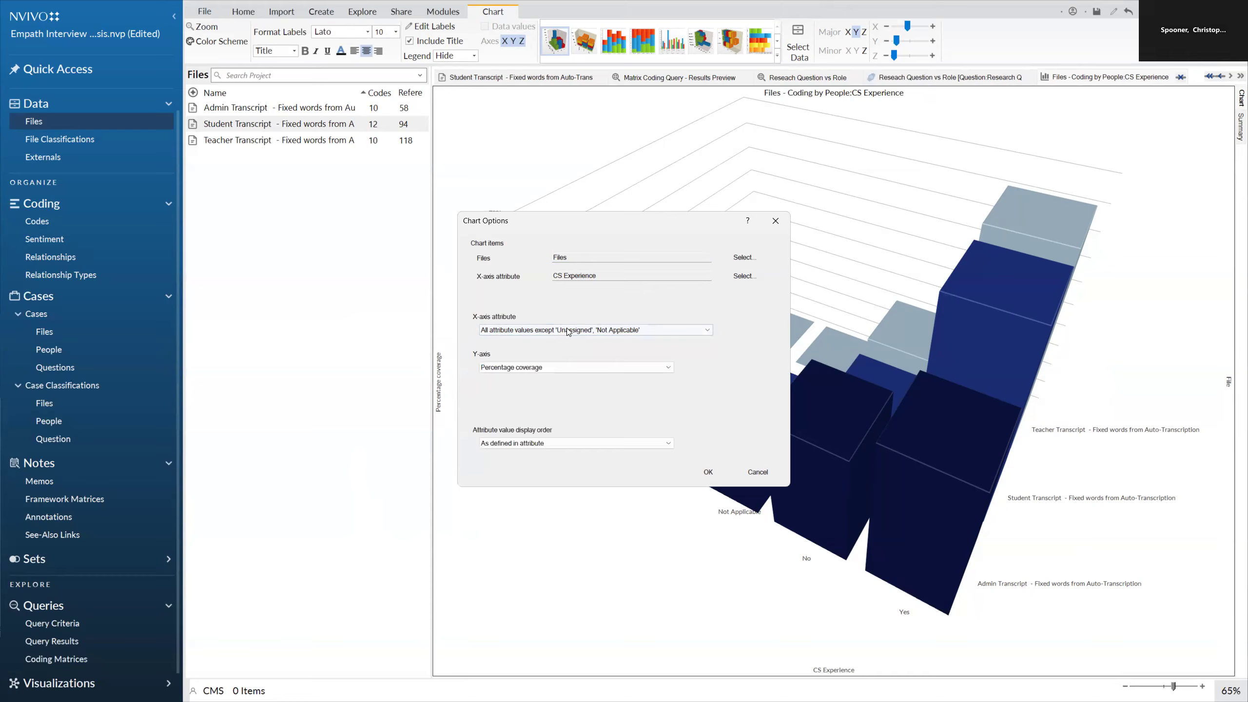
{"action": "left_click", "coordinate": [572, 444]}
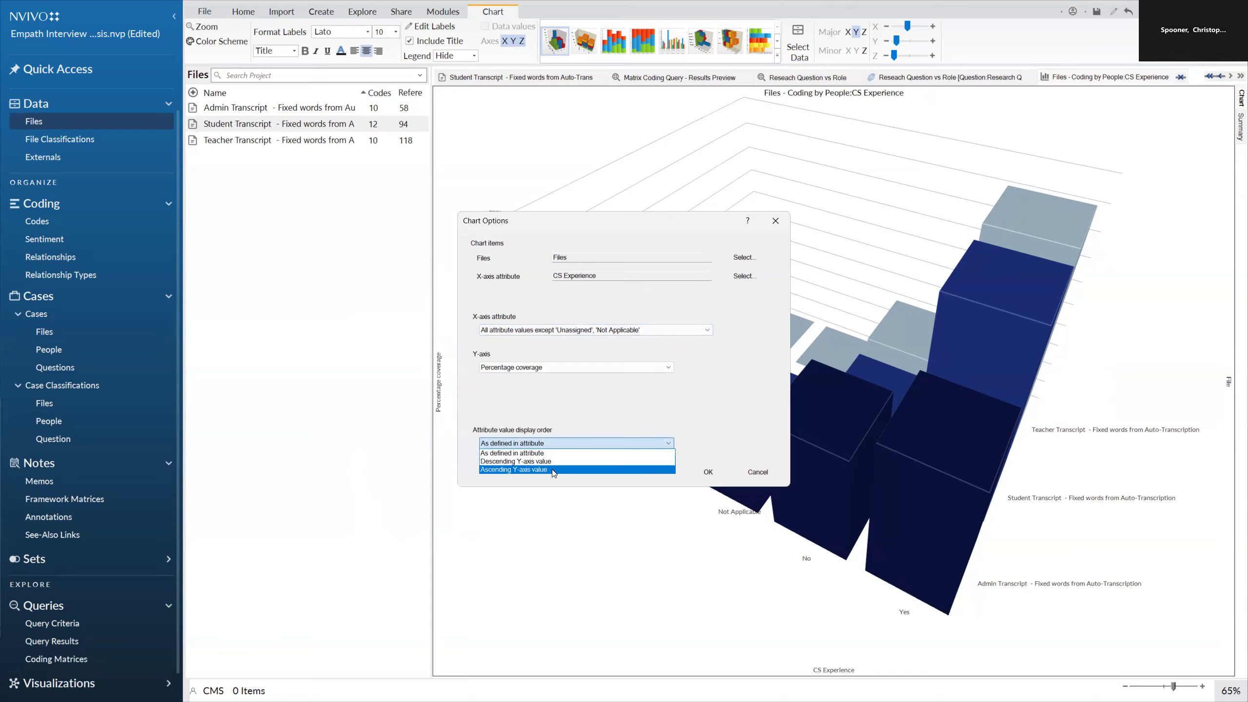
{"action": "left_click", "coordinate": [553, 461]}
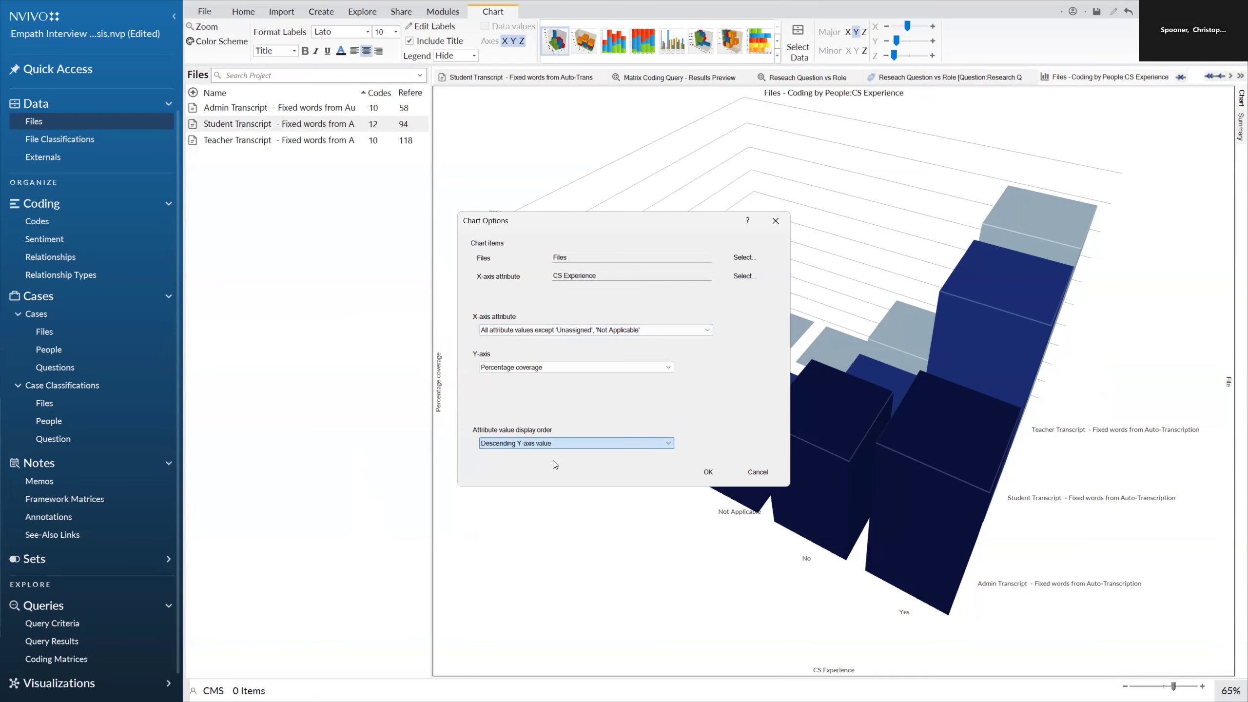
{"action": "left_click", "coordinate": [708, 472]}
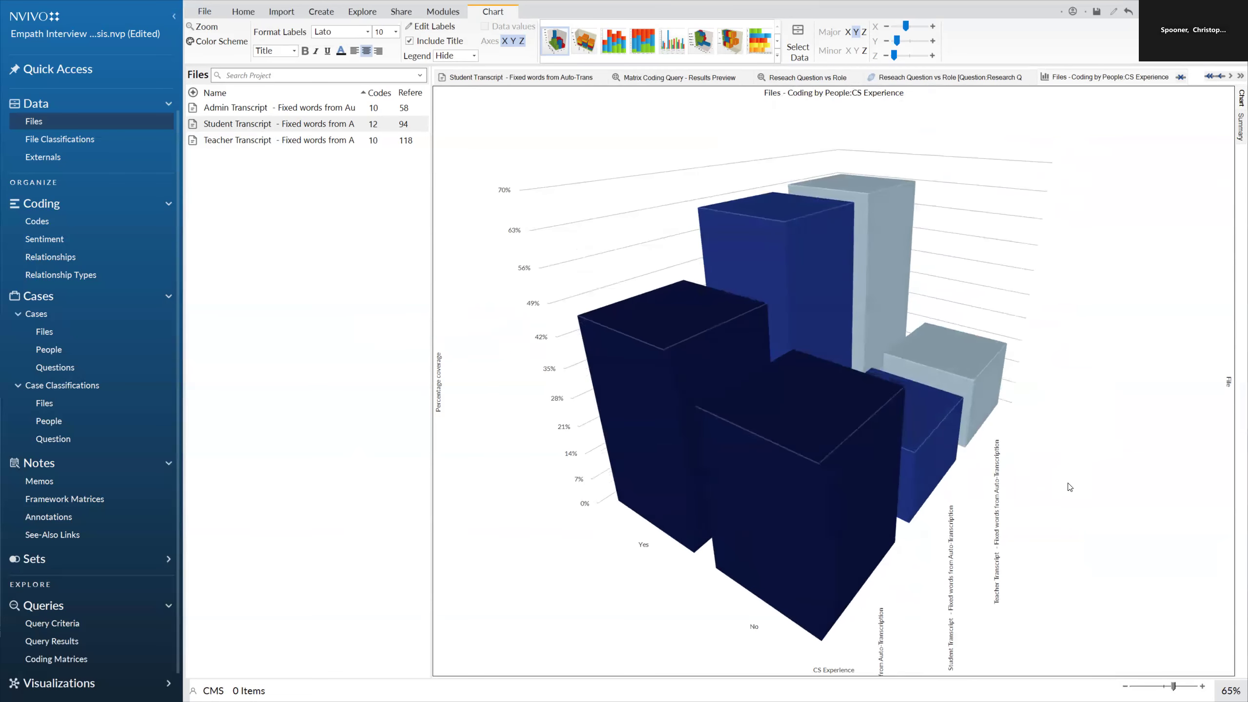
Examine the 3D chart from several angles and compare each transcript's percentage coverage by CS Experience.
{"action": "right_click", "coordinate": [1058, 492]}
{"action": "left_click", "coordinate": [1064, 453]}
{"action": "scroll", "coordinate": [1082, 445], "scroll_direction": "down", "scroll_amount": 2}
{"action": "scroll", "coordinate": [1071, 472], "scroll_direction": "down", "scroll_amount": 2}
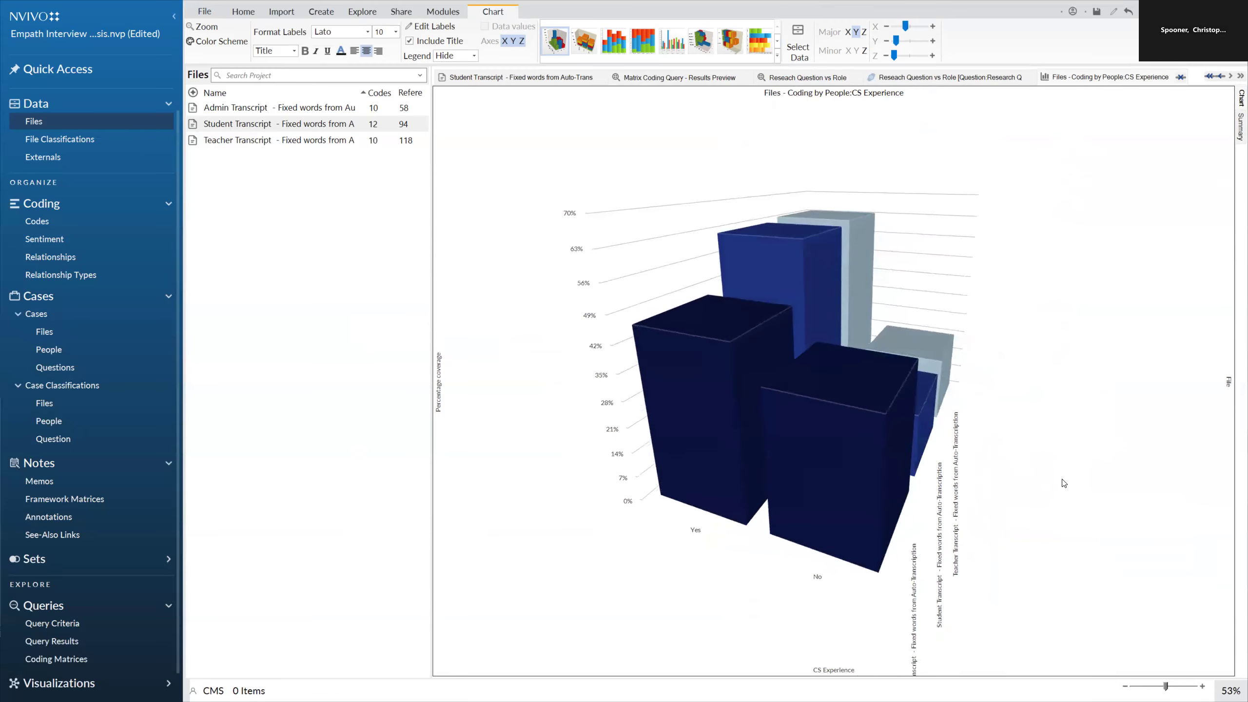
{"action": "mouse_move", "coordinate": [1059, 490]}
{"action": "left_mouse_down"}
{"action": "mouse_move", "coordinate": [1069, 492]}
{"action": "mouse_move", "coordinate": [1054, 480]}
{"action": "mouse_move", "coordinate": [1063, 488]}
{"action": "left_mouse_up"}
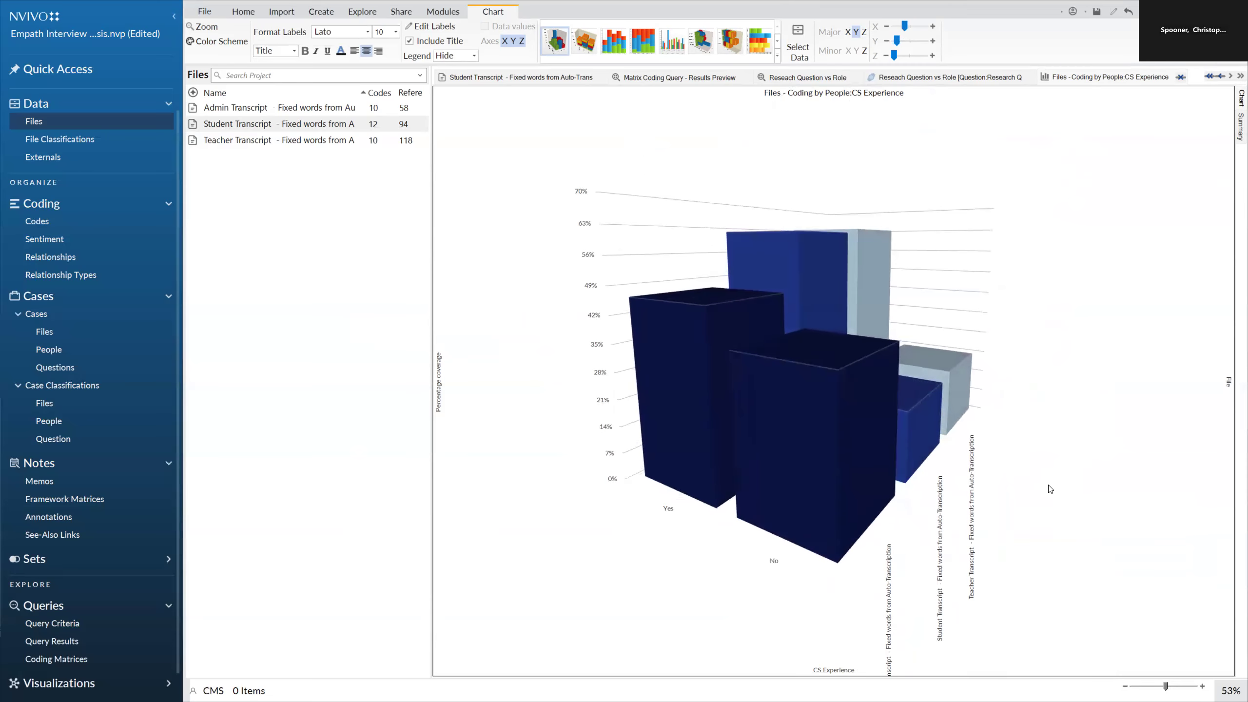
{"action": "left_click_drag", "start_coordinate": [1008, 527], "coordinate": [1016, 527]}
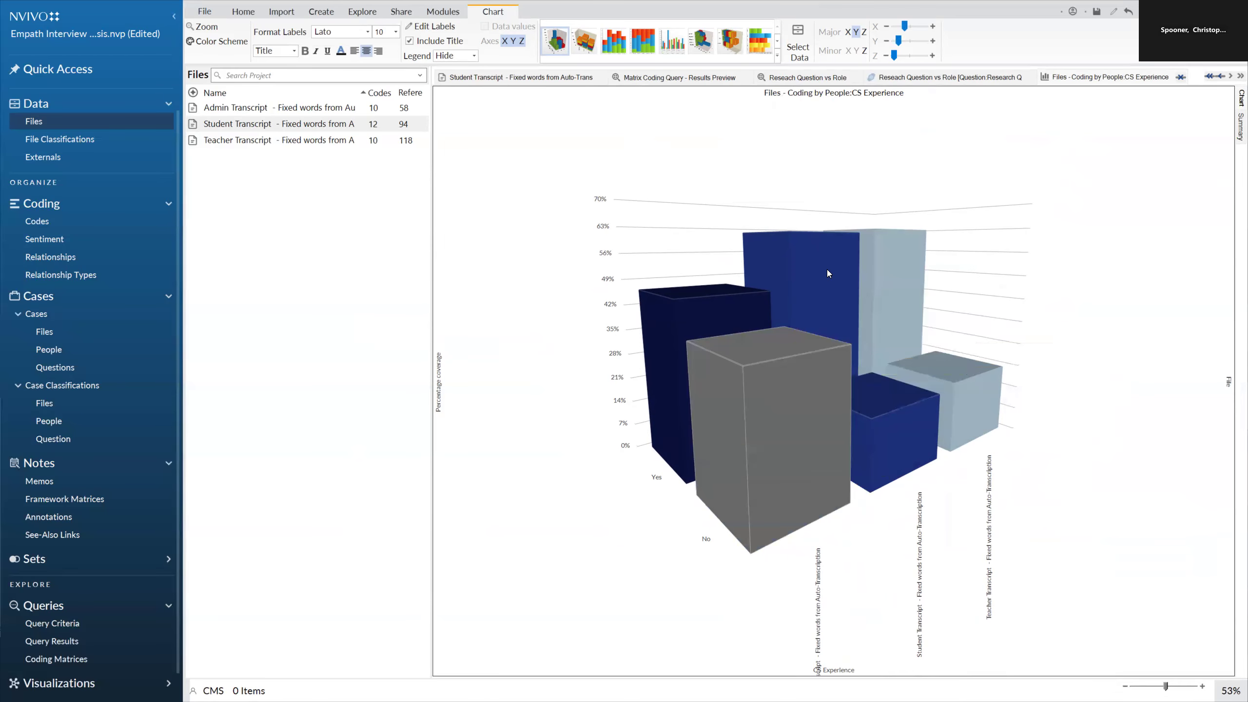
{"action": "mouse_move", "coordinate": [691, 440]}
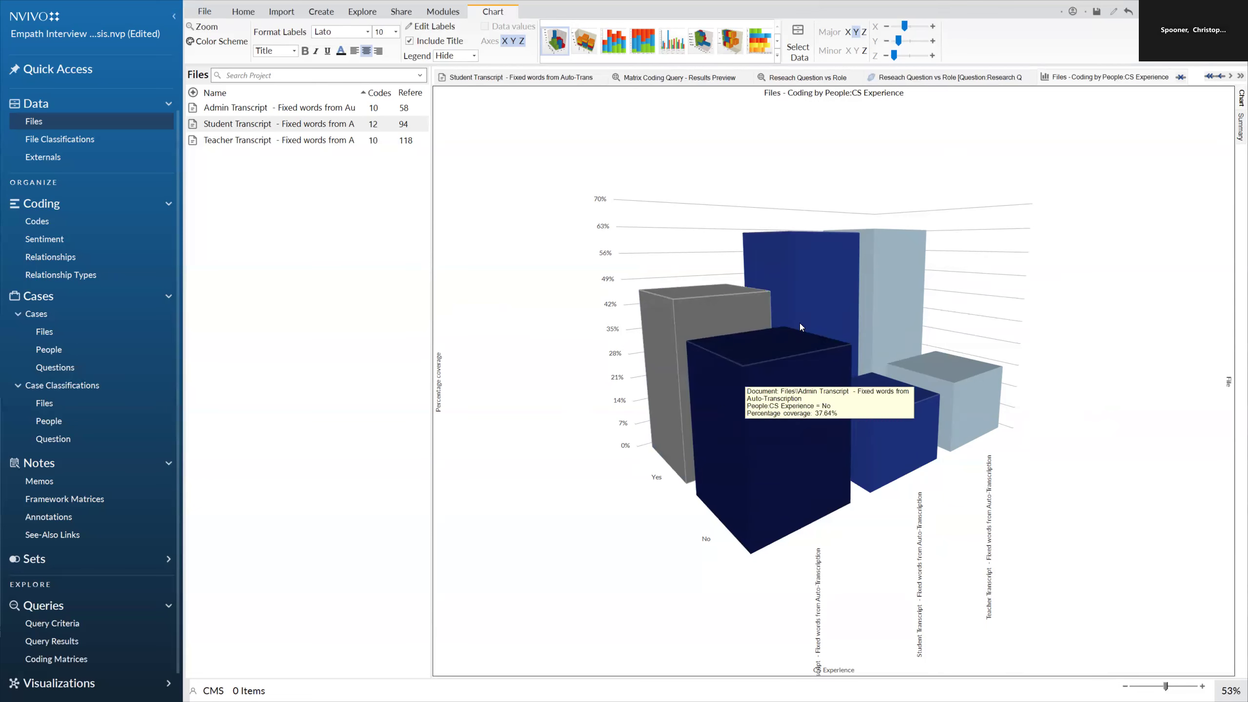
{"action": "mouse_move", "coordinate": [872, 283]}
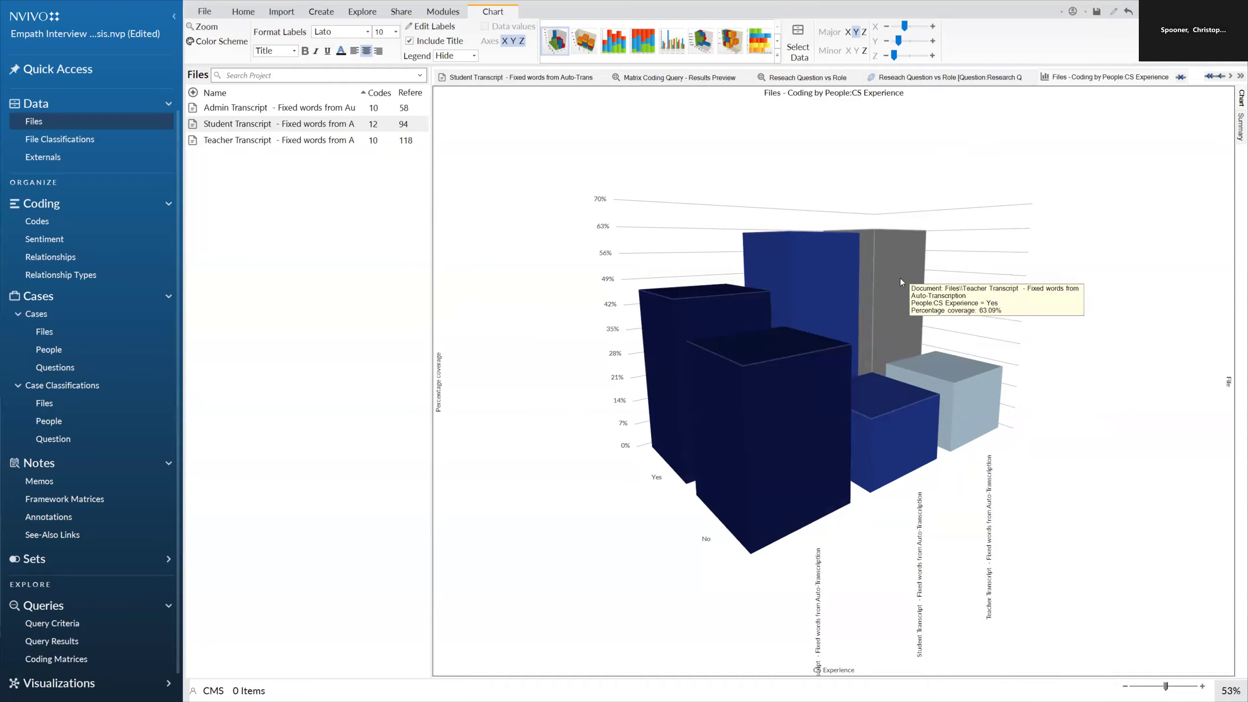
{"action": "mouse_move", "coordinate": [823, 334]}
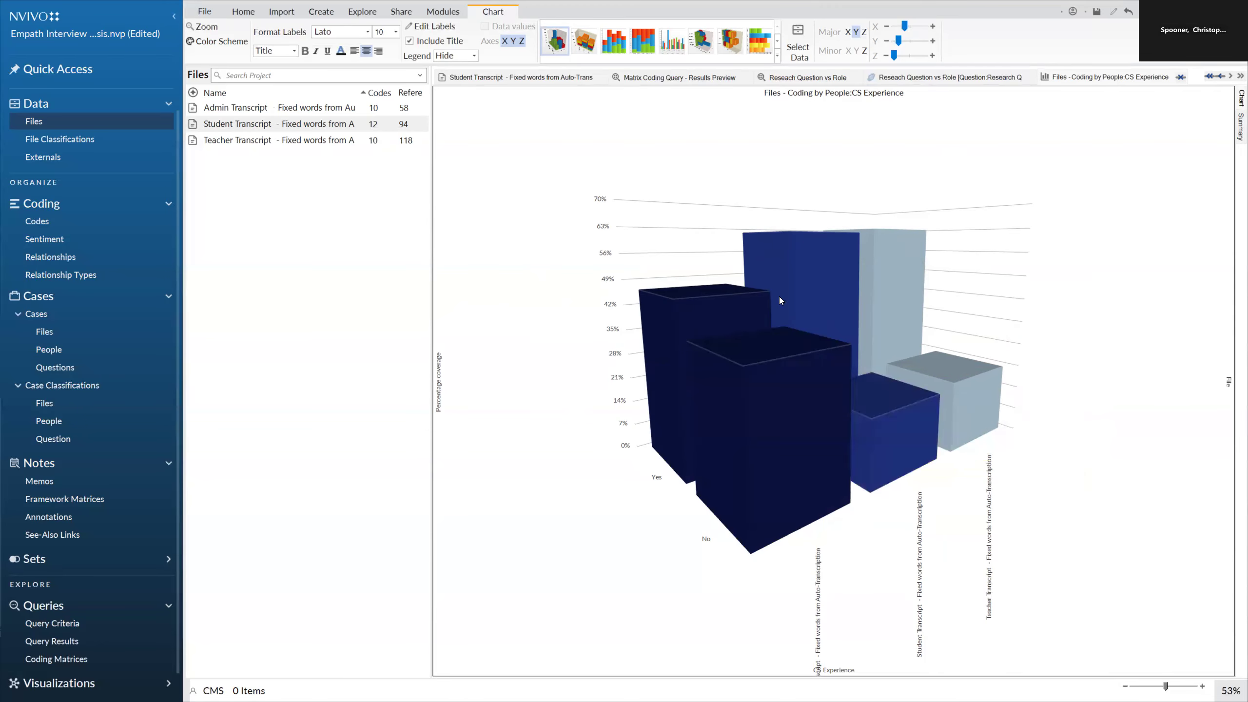
{"action": "right_click", "coordinate": [896, 330]}
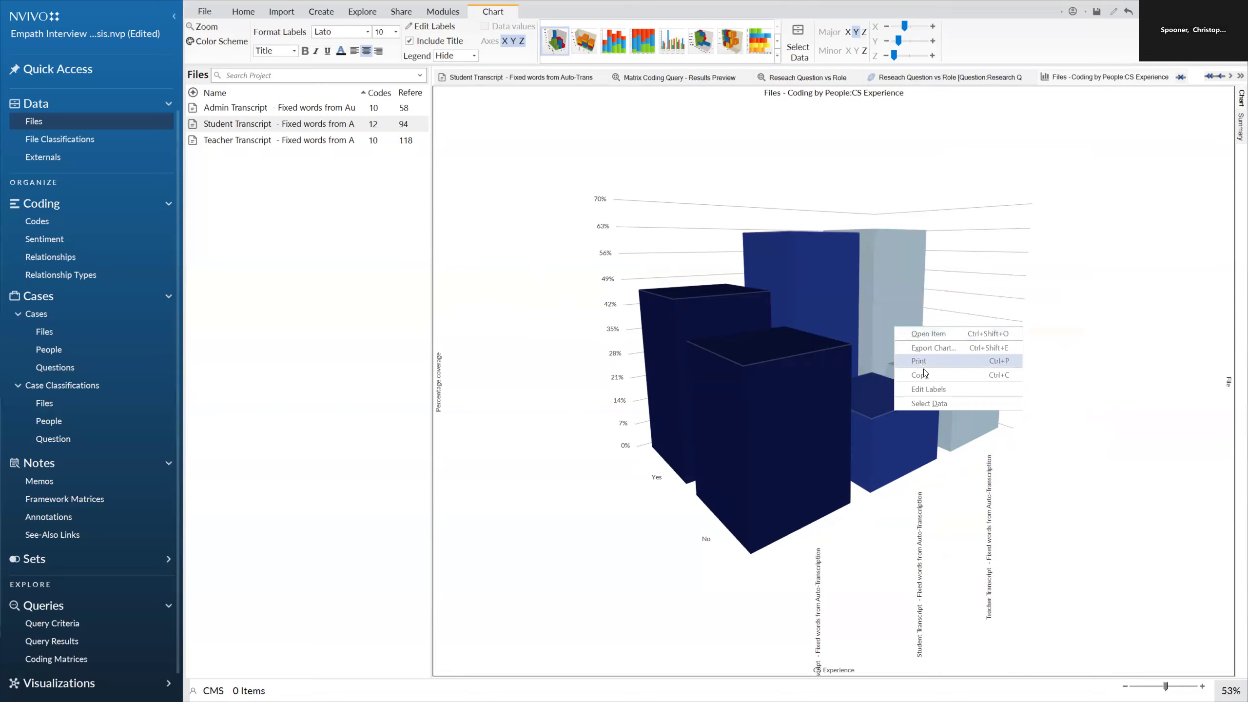
{"action": "left_click", "coordinate": [942, 407]}
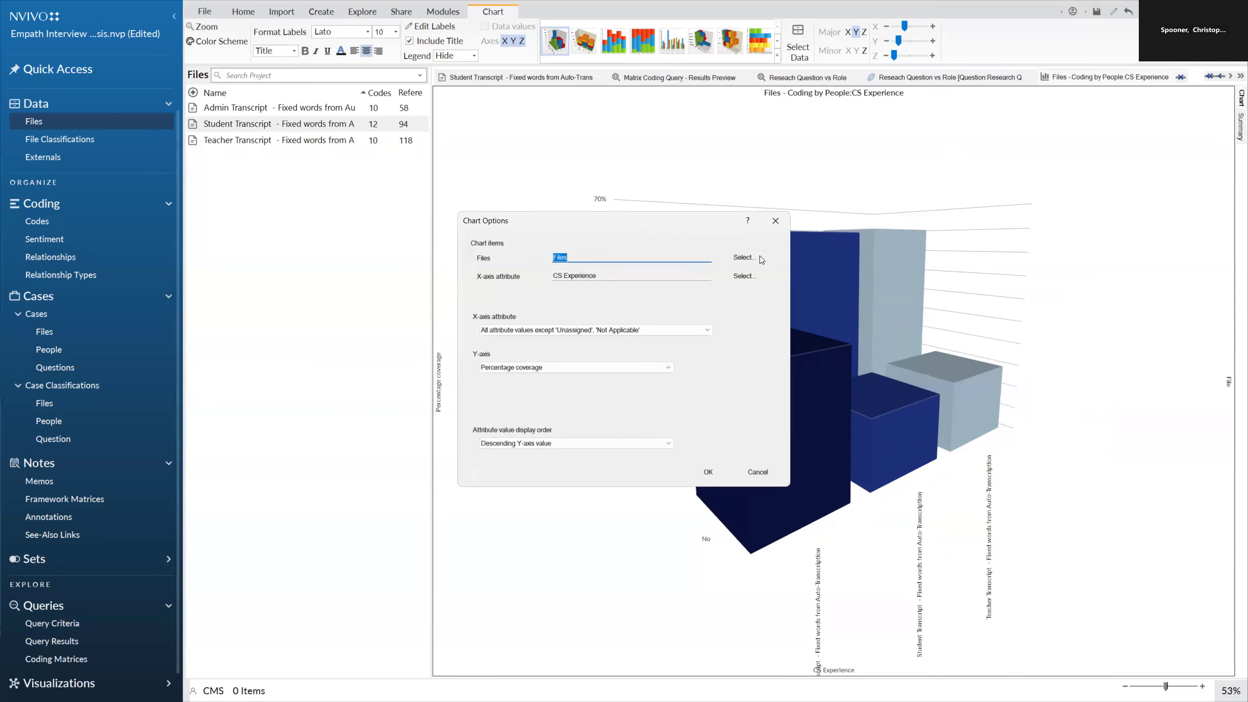
{"action": "left_click", "coordinate": [738, 258]}
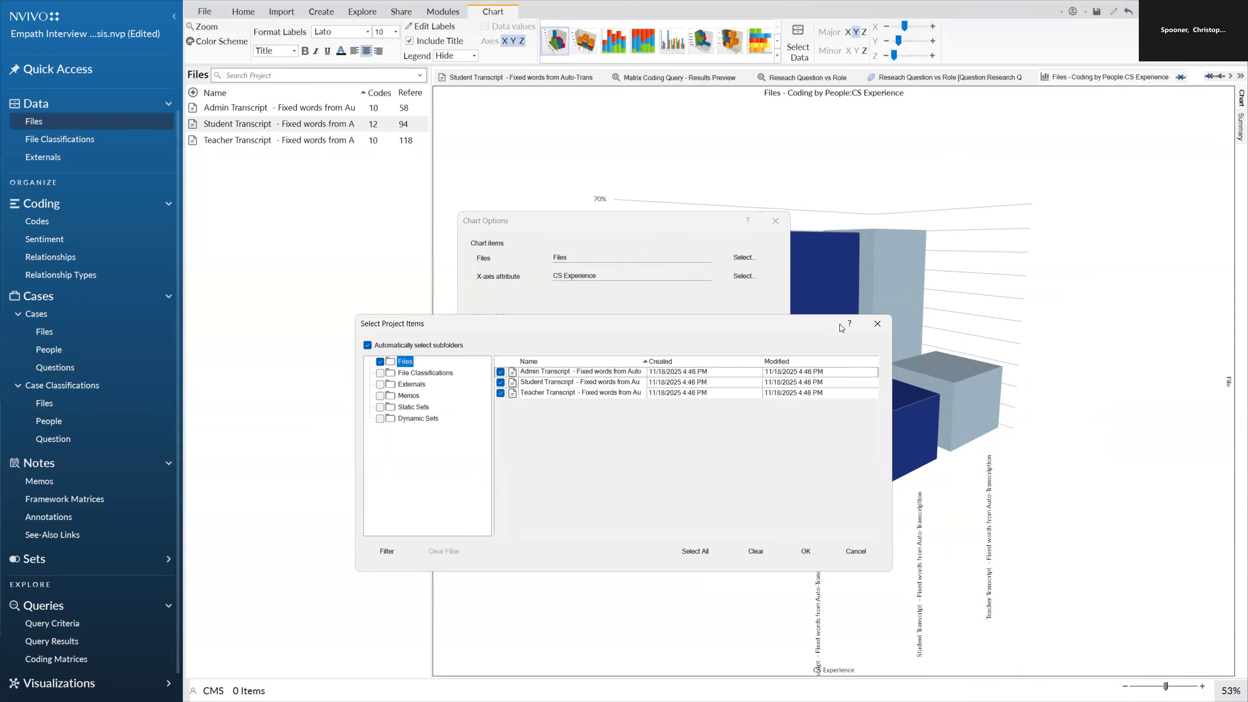
{"action": "left_click", "coordinate": [877, 323]}
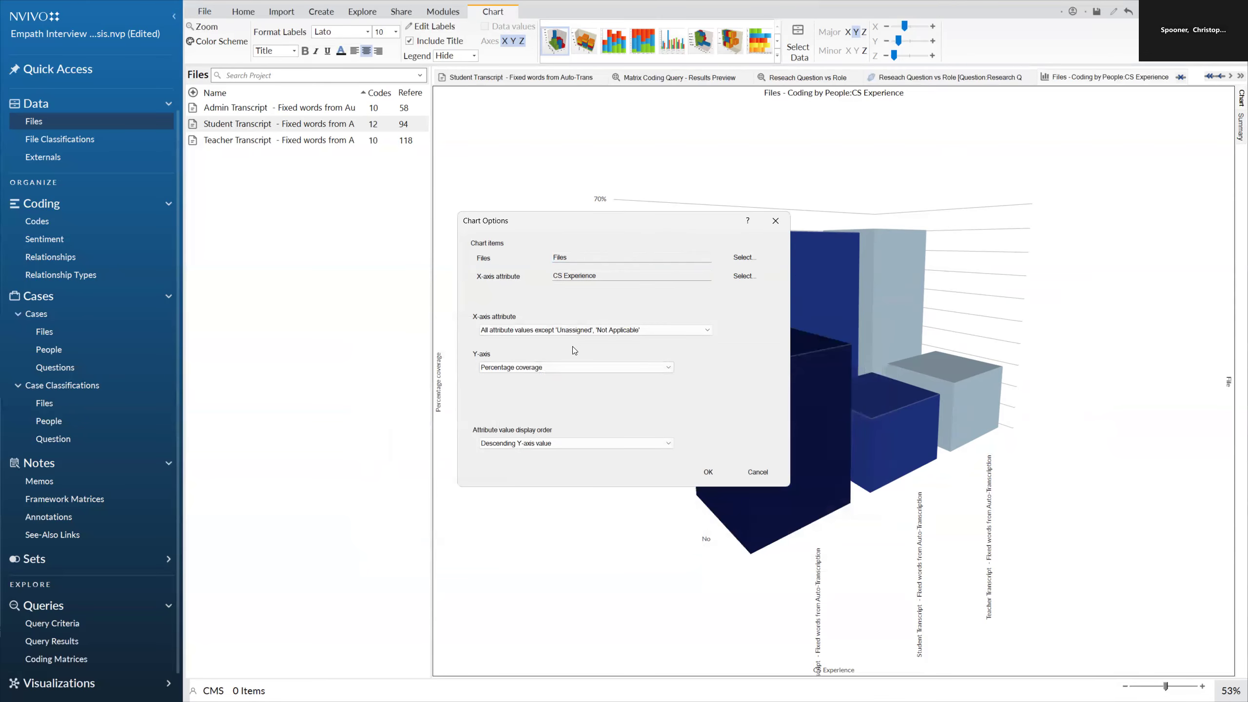
{"action": "left_click", "coordinate": [612, 258]}
{"action": "left_click", "coordinate": [743, 257]}
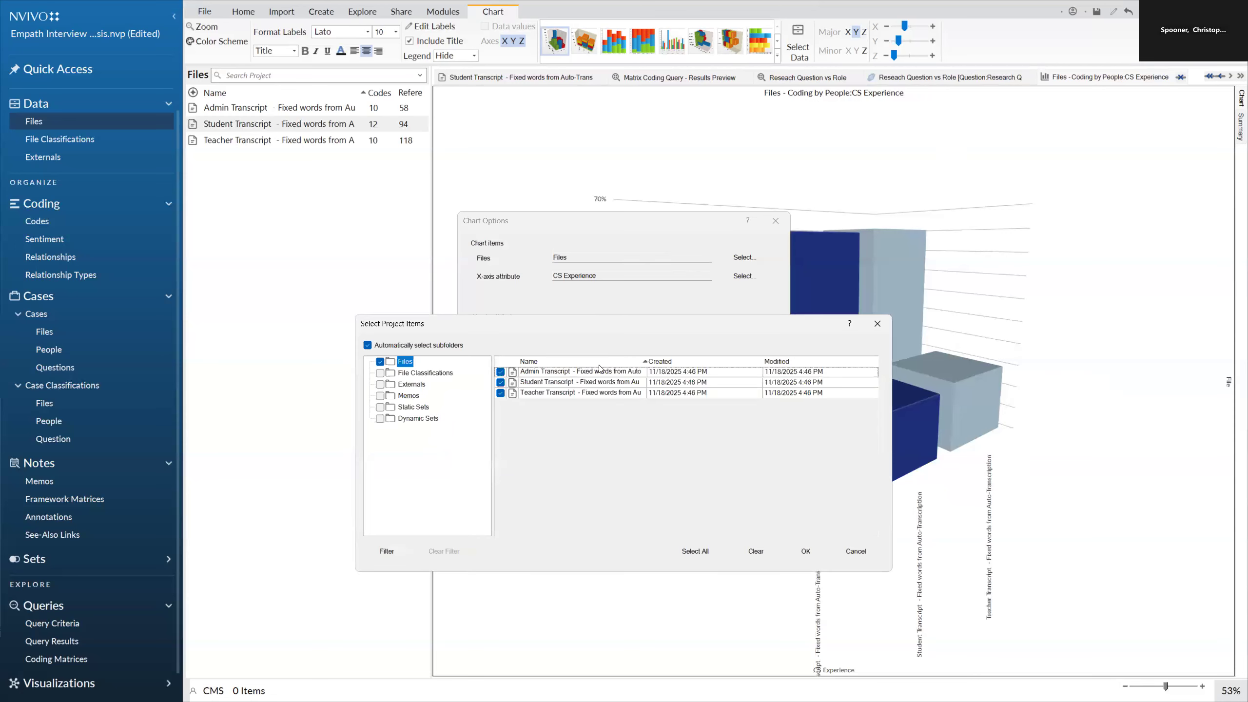
{"action": "left_click", "coordinate": [500, 383]}
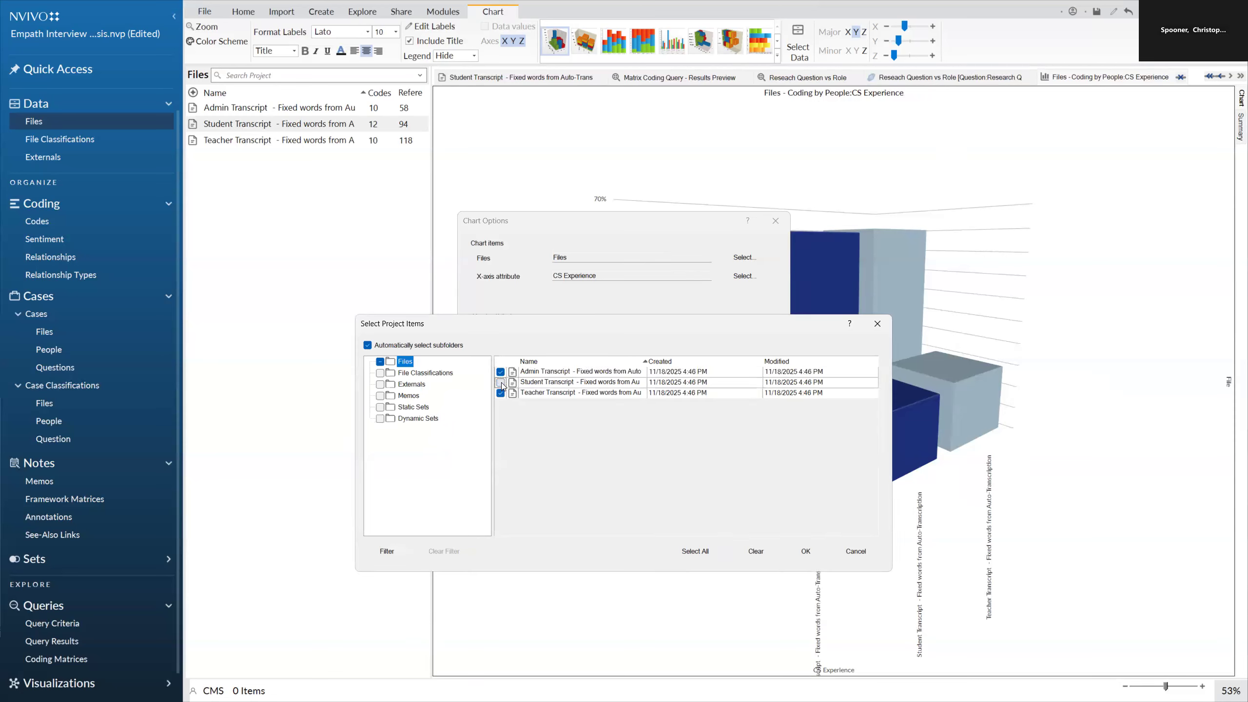
{"action": "left_click", "coordinate": [501, 393]}
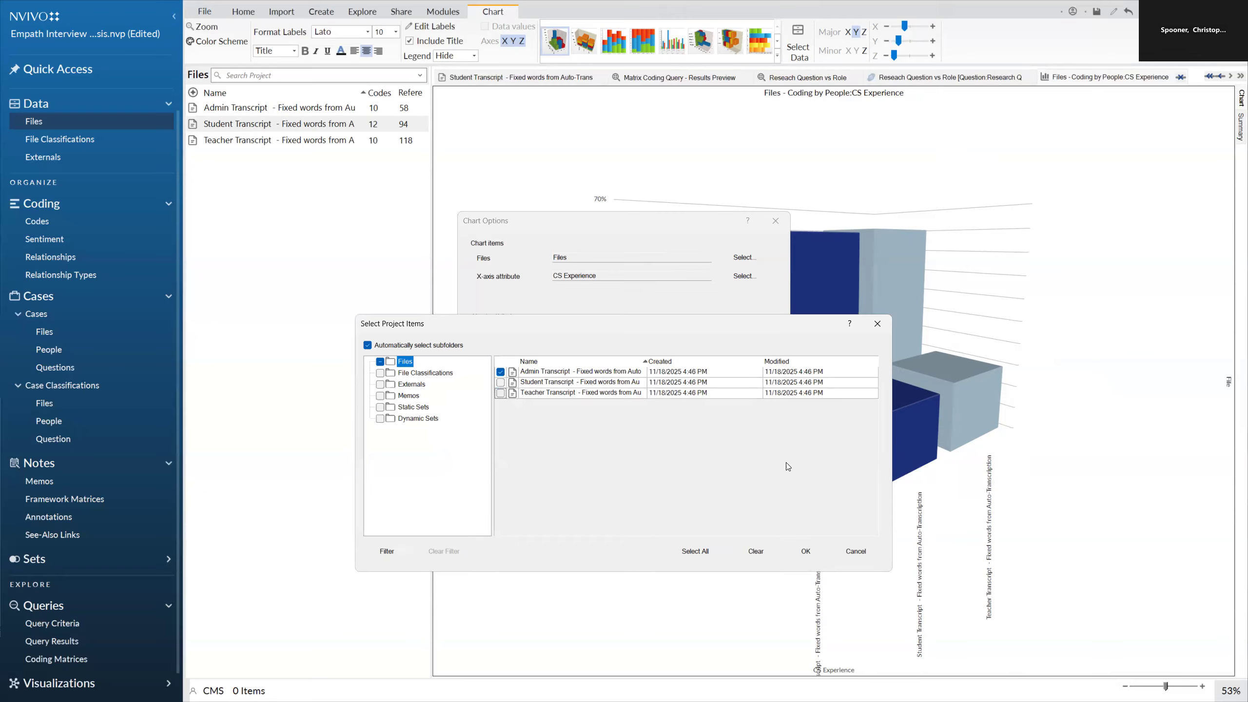
{"action": "left_click", "coordinate": [501, 371]}
{"action": "left_click", "coordinate": [379, 375]}
{"action": "left_click", "coordinate": [380, 361]}
{"action": "left_click", "coordinate": [380, 362]}
{"action": "left_click", "coordinate": [391, 374]}
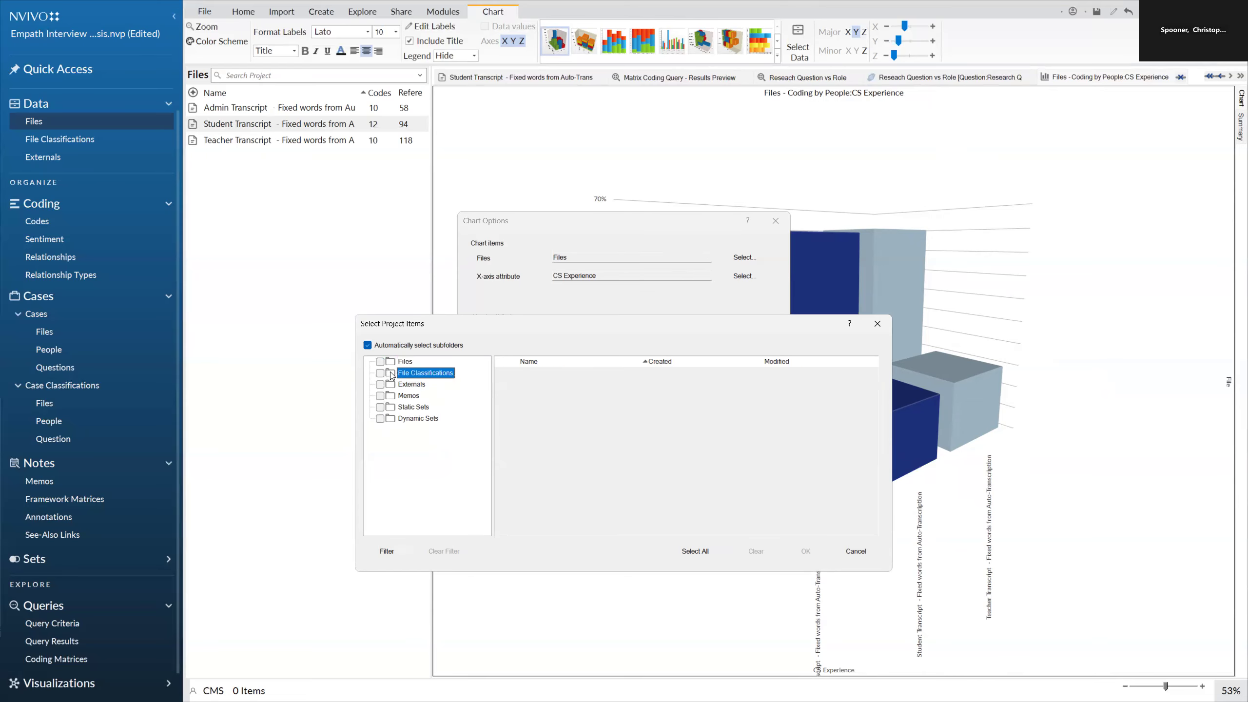
{"action": "left_click", "coordinate": [380, 373]}
{"action": "left_click", "coordinate": [379, 362]}
{"action": "left_click", "coordinate": [855, 550]}
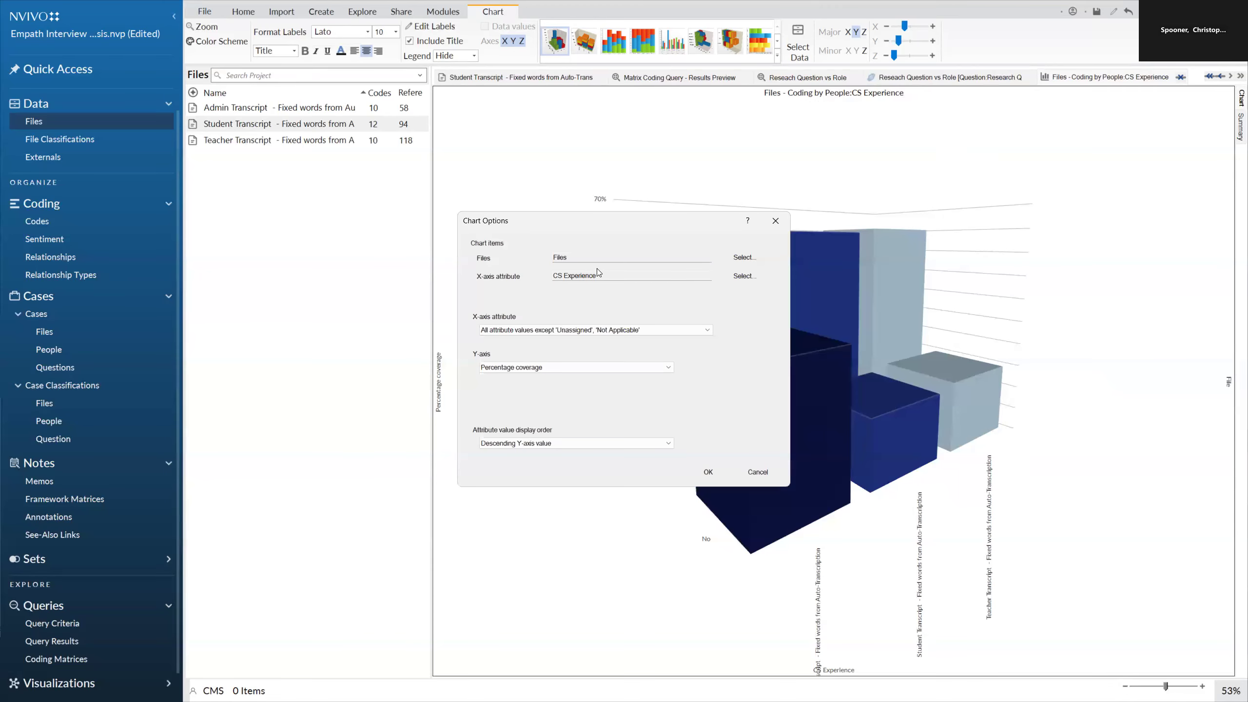
{"action": "left_click", "coordinate": [757, 471]}
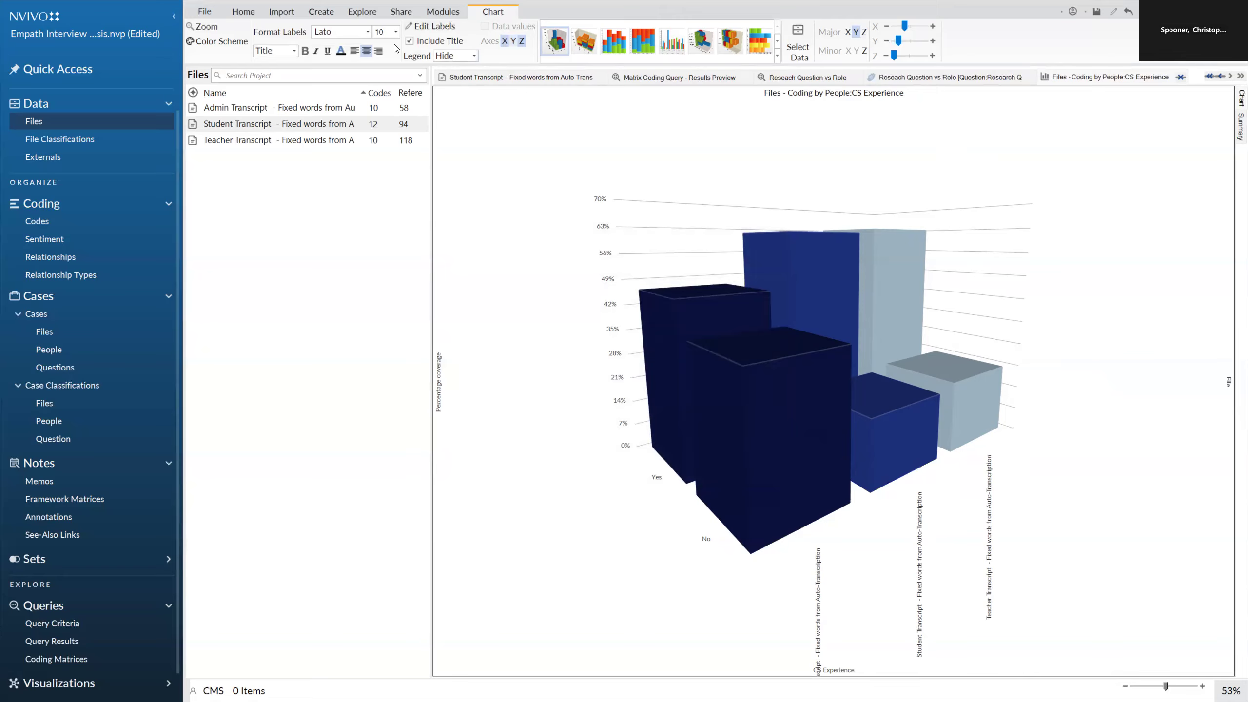
Start a new chart of cases by attribute value for two attributes in the Chart Wizard.
{"action": "left_click", "coordinate": [366, 12]}
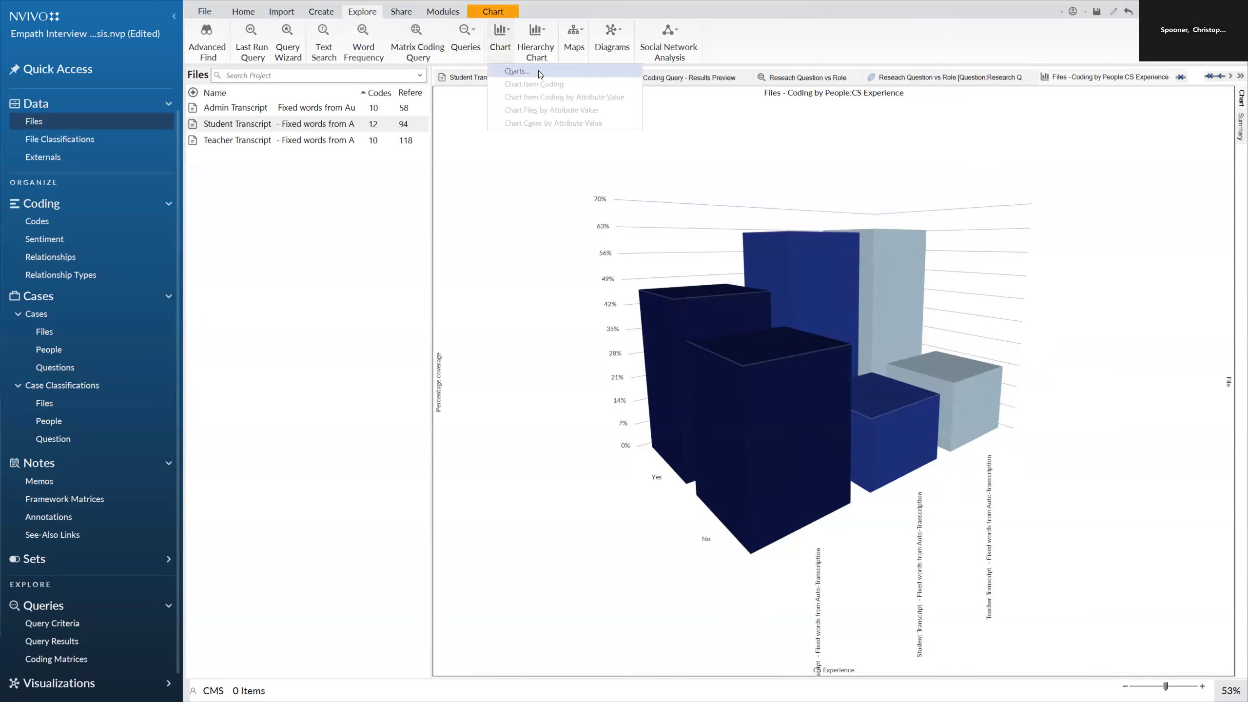
{"action": "left_click", "coordinate": [551, 78]}
{"action": "left_click", "coordinate": [479, 276]}
{"action": "left_click", "coordinate": [479, 291]}
{"action": "left_click", "coordinate": [759, 504]}
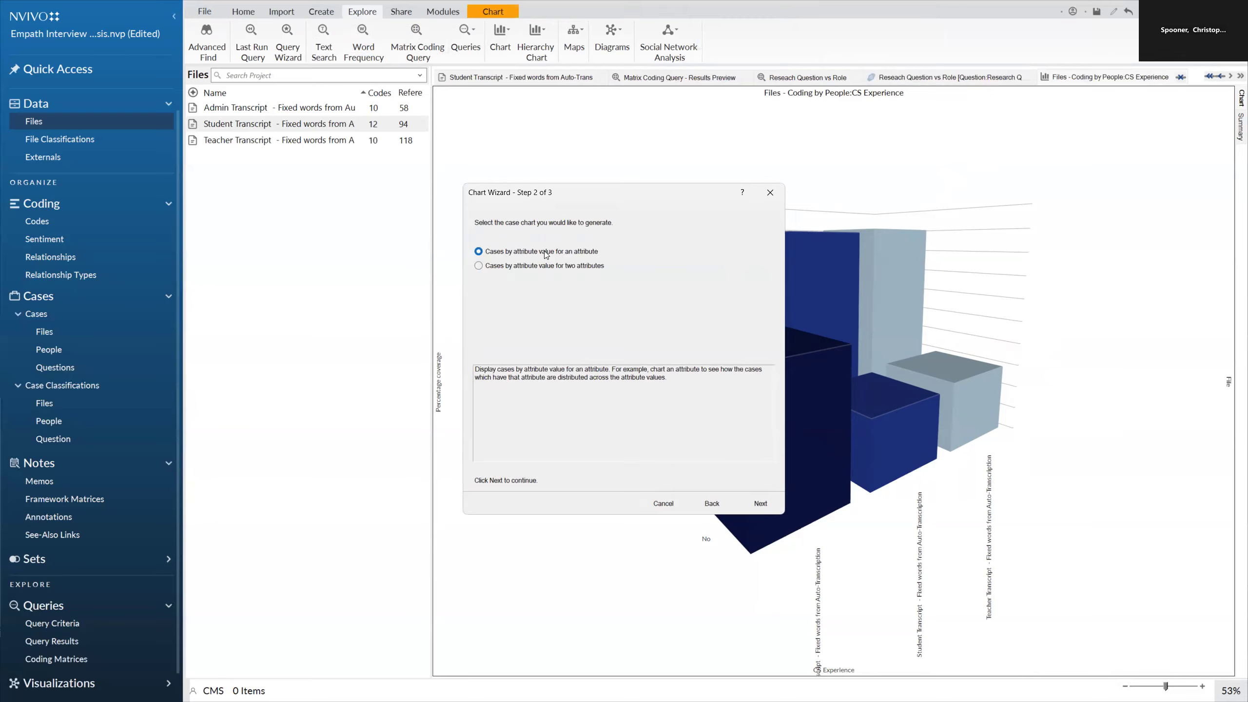
{"action": "left_click", "coordinate": [567, 267]}
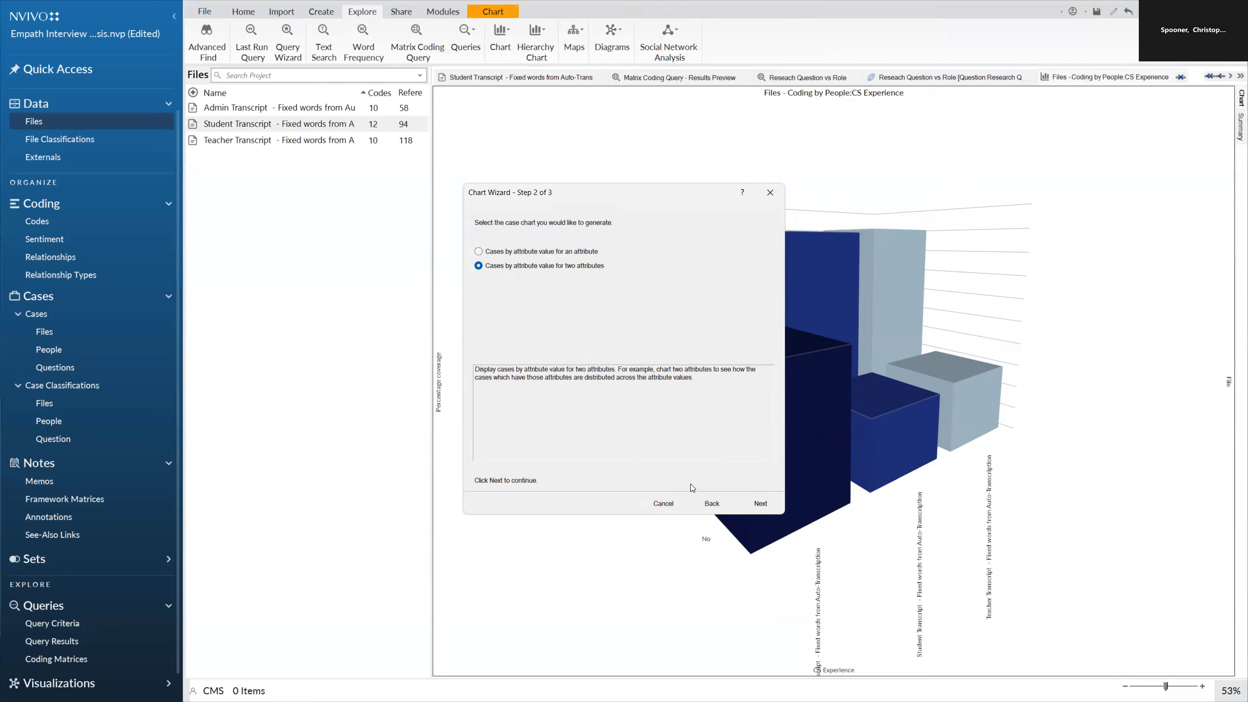
{"action": "left_click", "coordinate": [753, 496]}
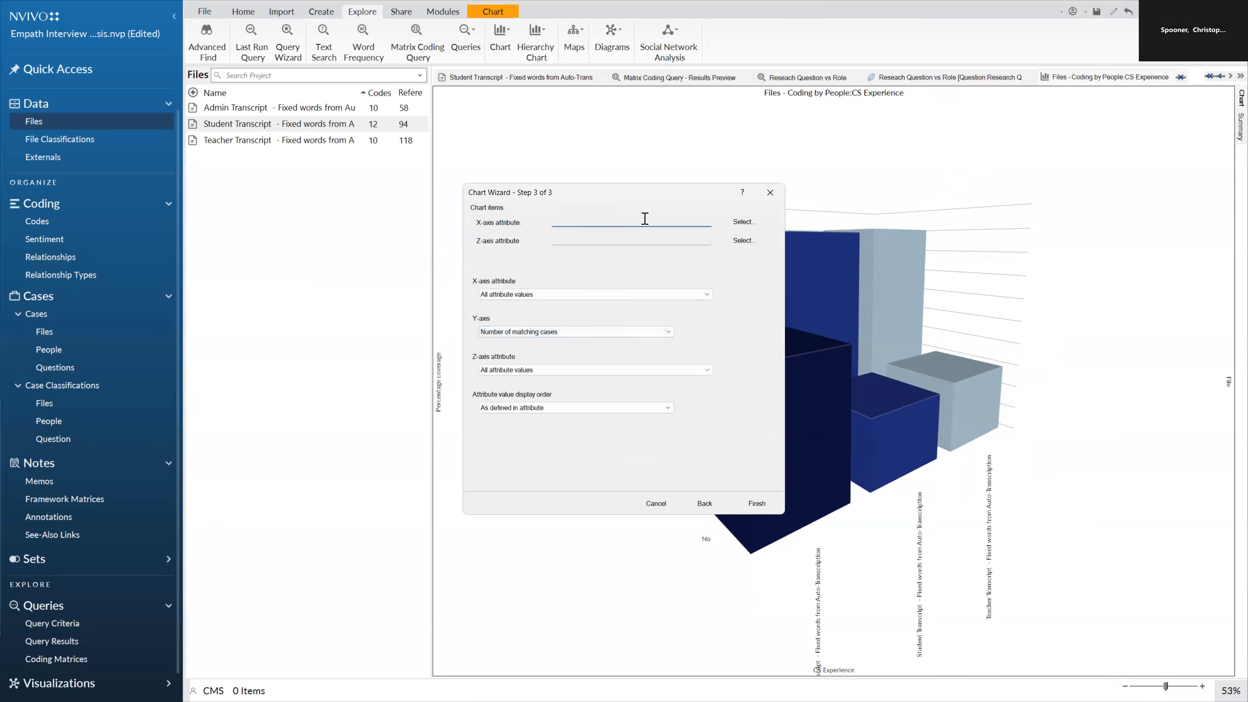
Use the People classification's Female attribute on the X-axis, with the number of matching cases on the Y-axis.
{"action": "left_click", "coordinate": [725, 235]}
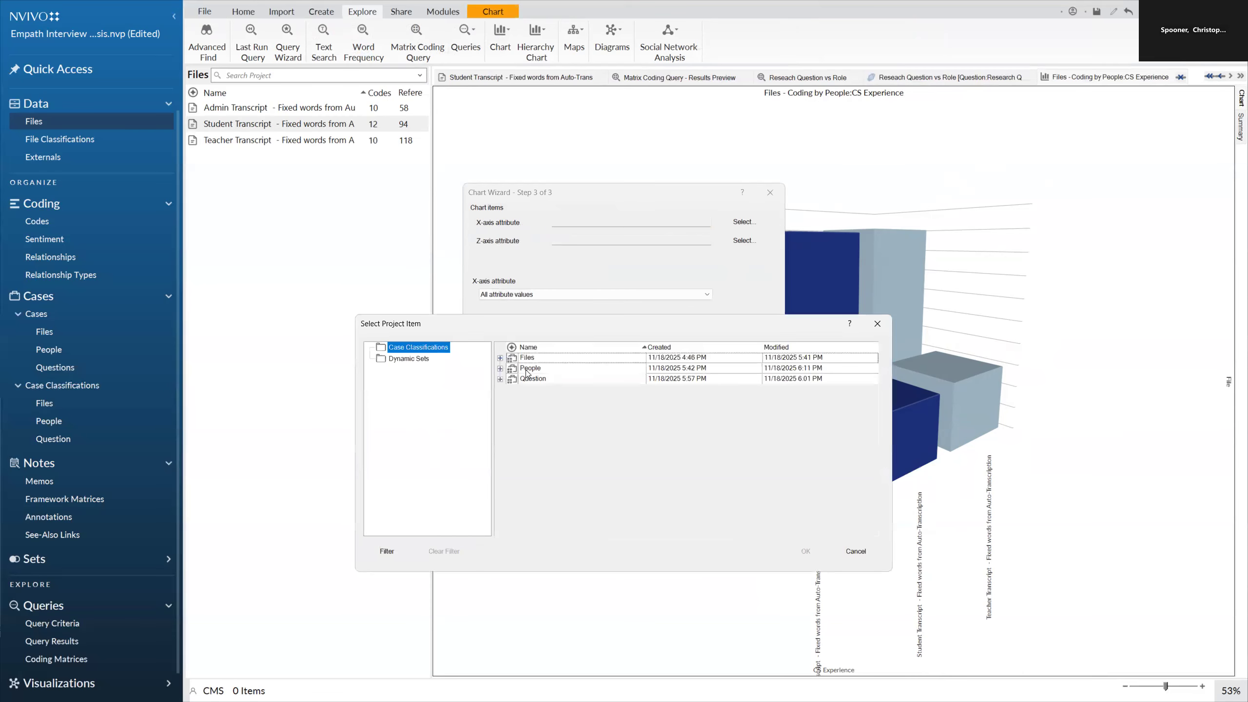
{"action": "left_click", "coordinate": [500, 358]}
{"action": "left_click", "coordinate": [540, 383]}
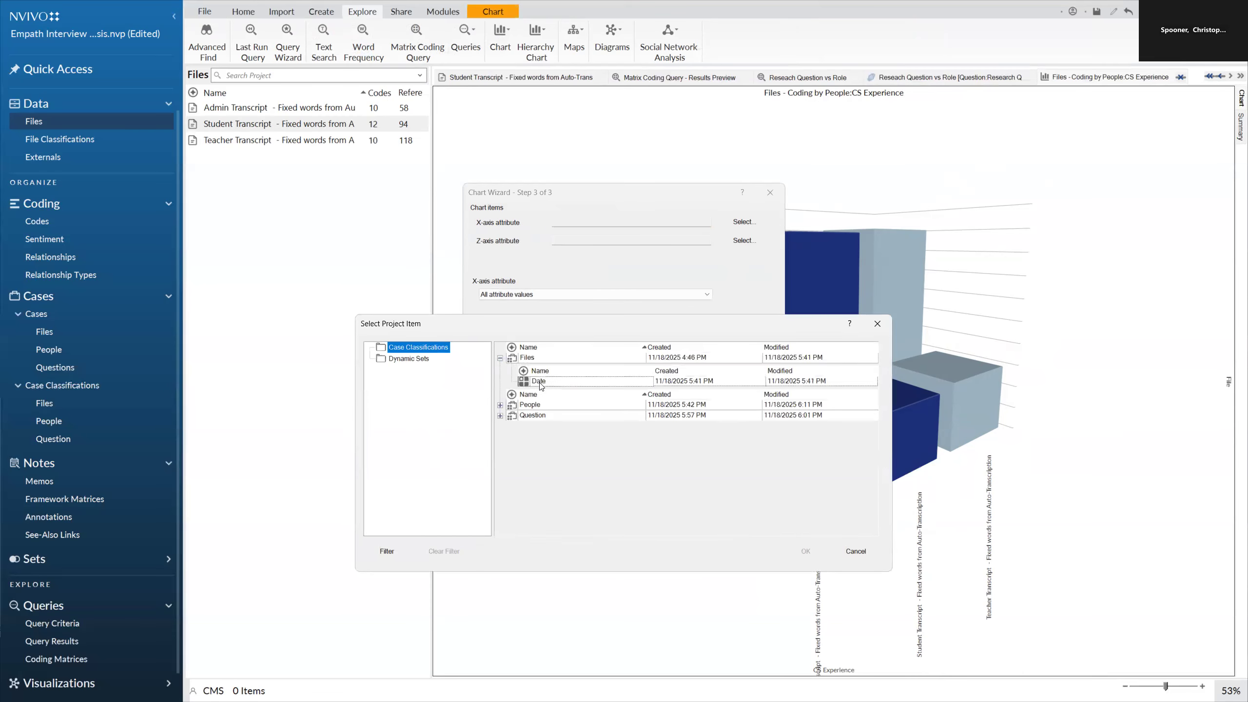
{"action": "left_click", "coordinate": [500, 358]}
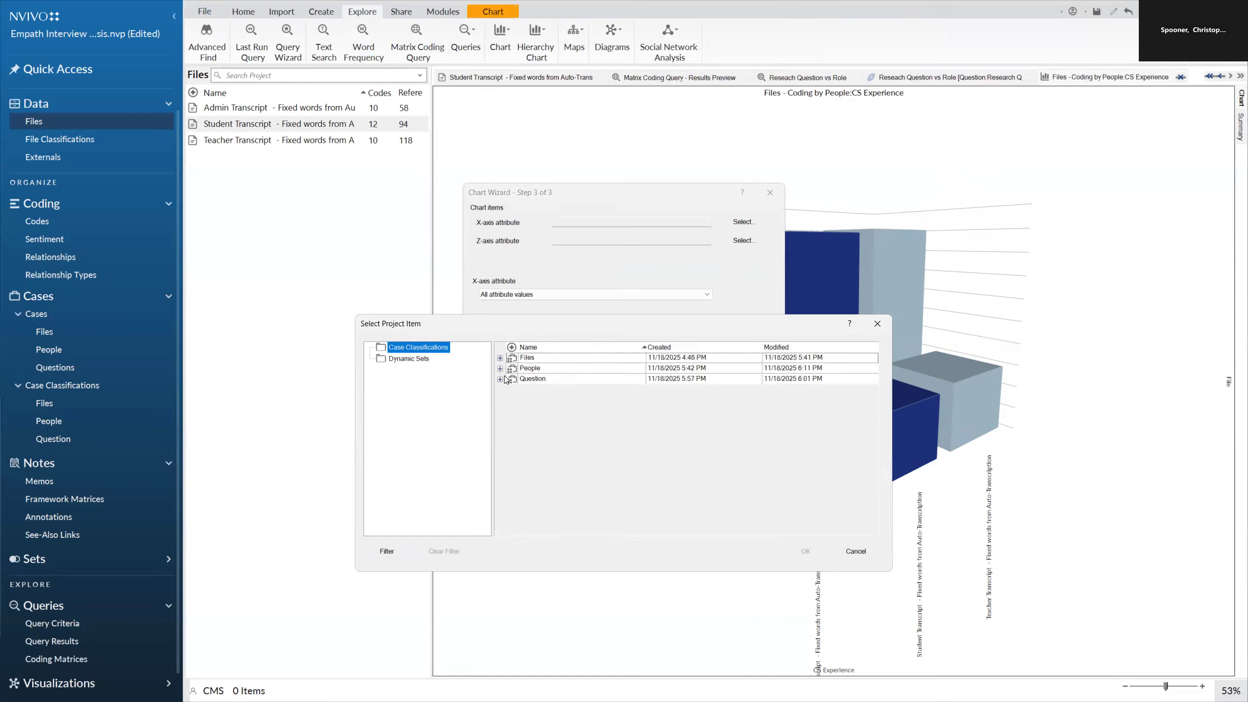
{"action": "left_click", "coordinate": [500, 369]}
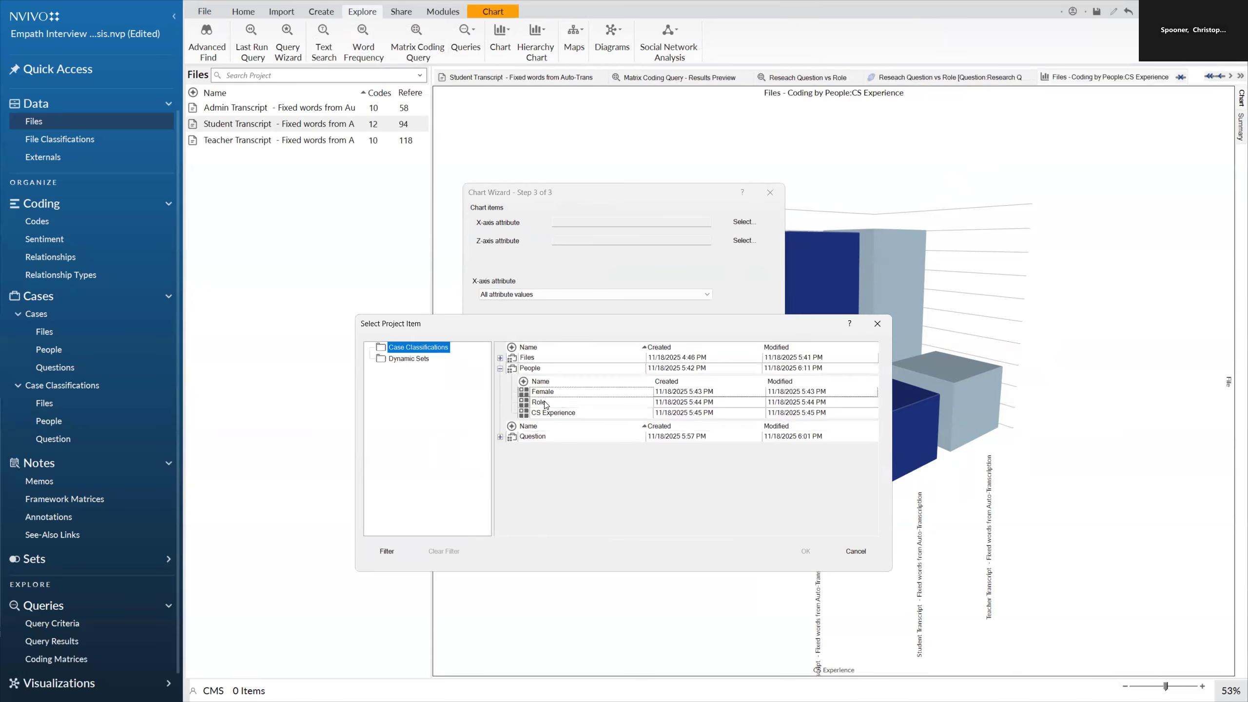
{"action": "left_click", "coordinate": [544, 393]}
{"action": "left_click", "coordinate": [803, 550]}
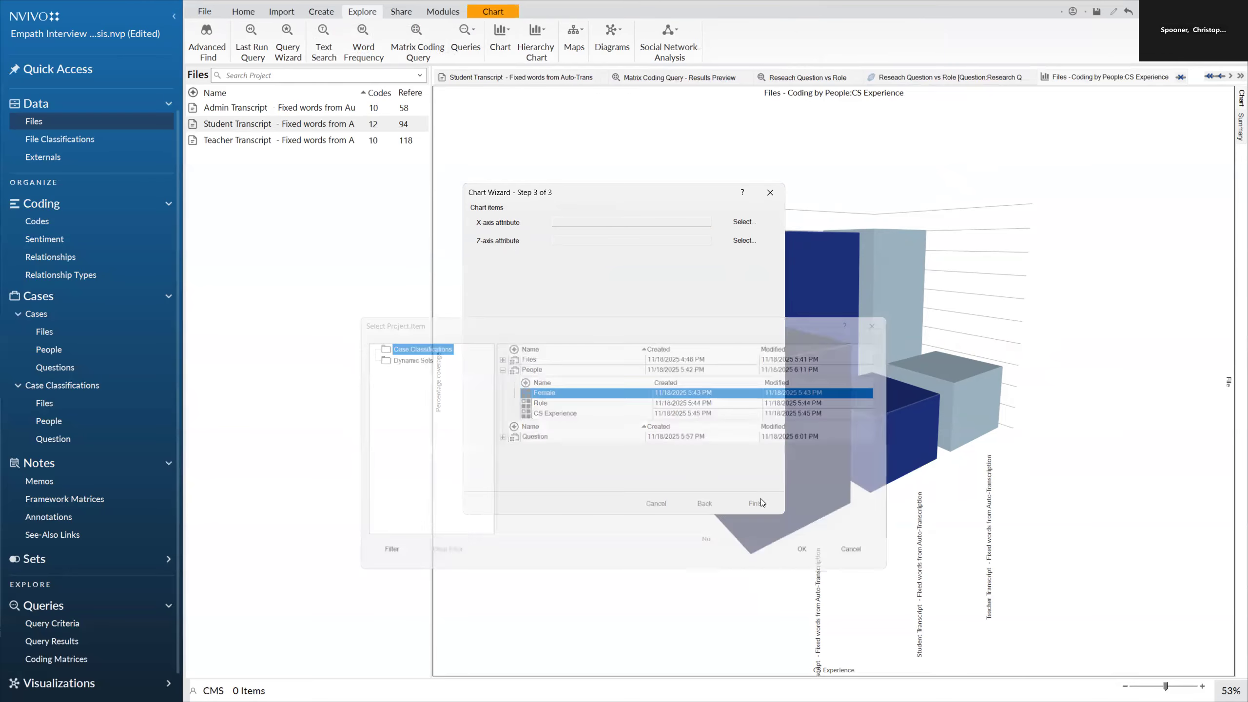
{"action": "left_click", "coordinate": [550, 335]}
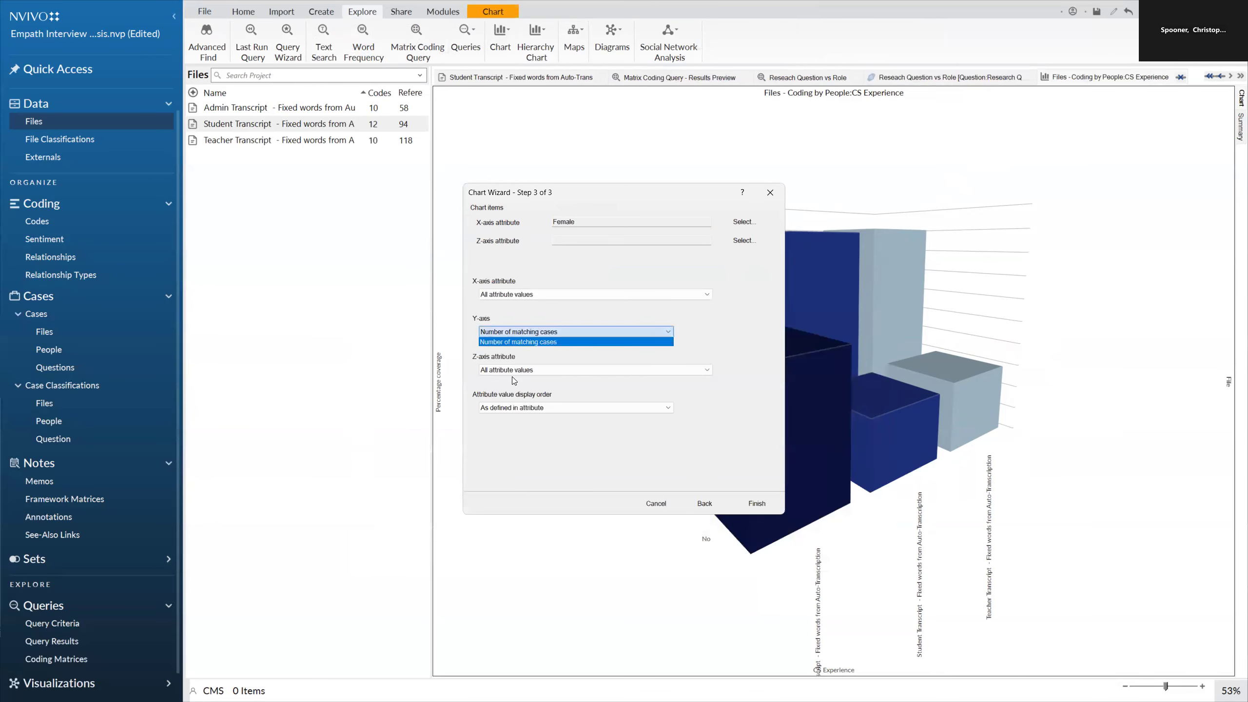
{"action": "left_click", "coordinate": [574, 330]}
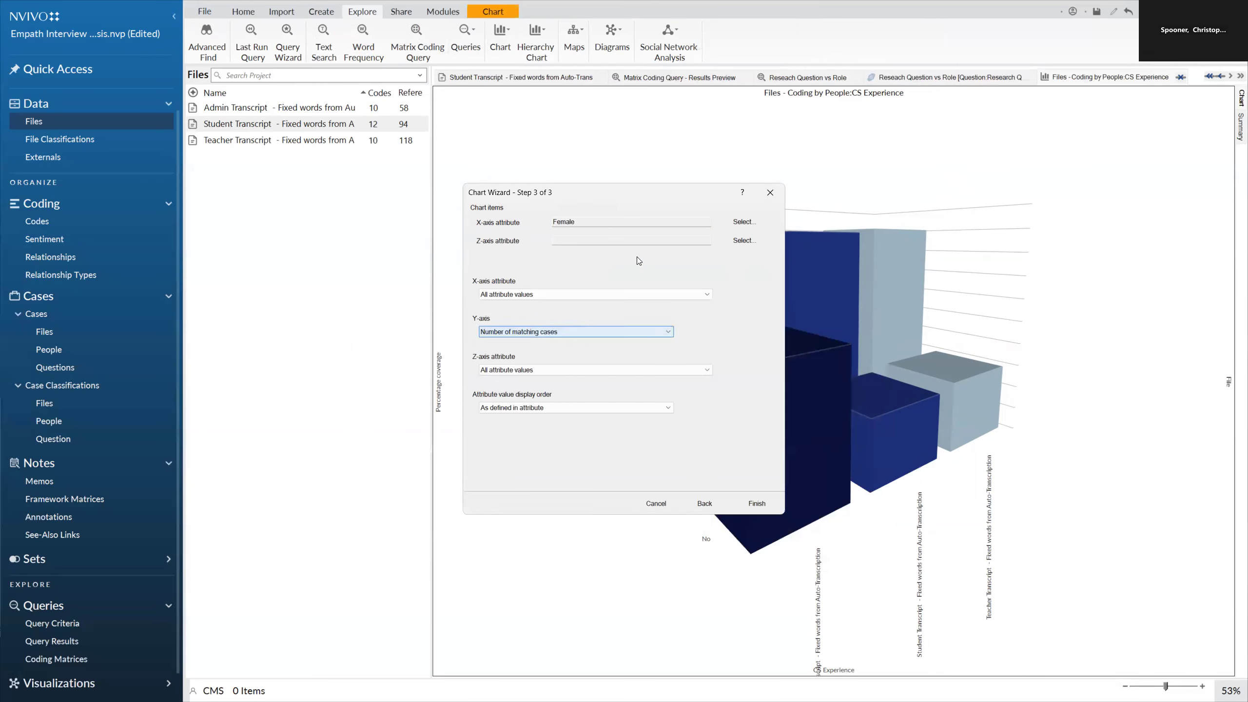
Use the Question classification's Research Question attribute on the Z-axis.
{"action": "left_click", "coordinate": [742, 240]}
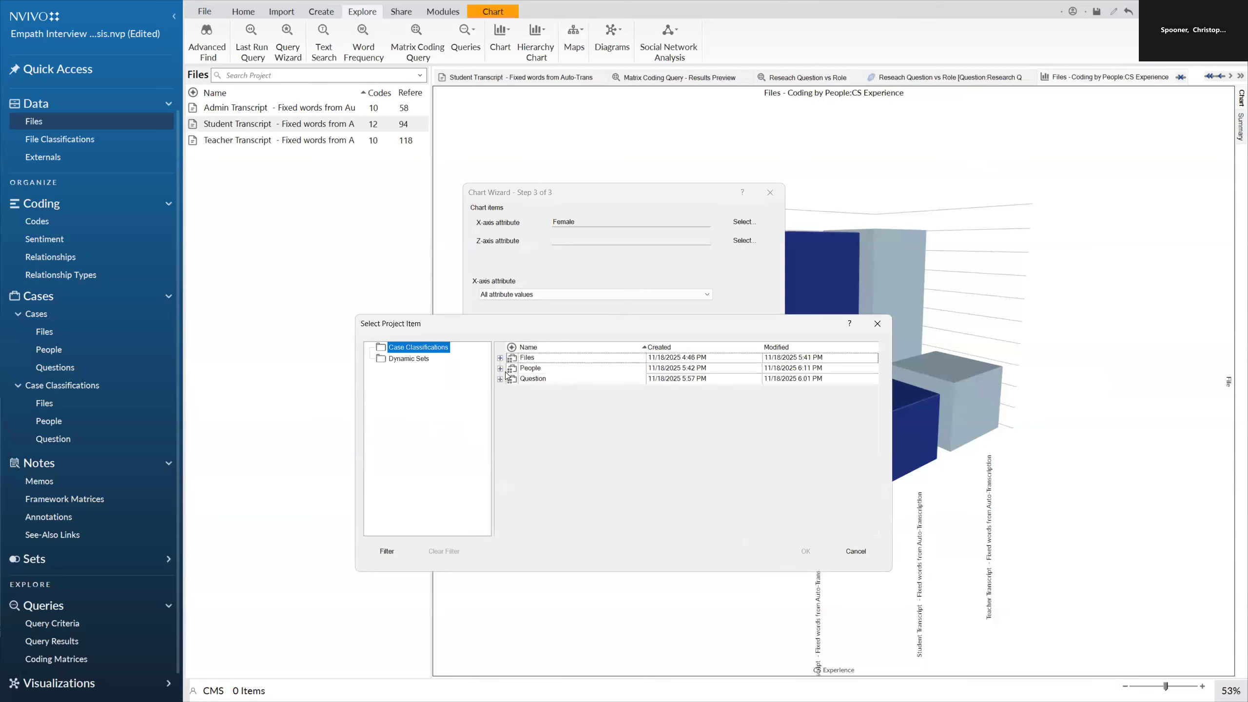
{"action": "left_click", "coordinate": [501, 368]}
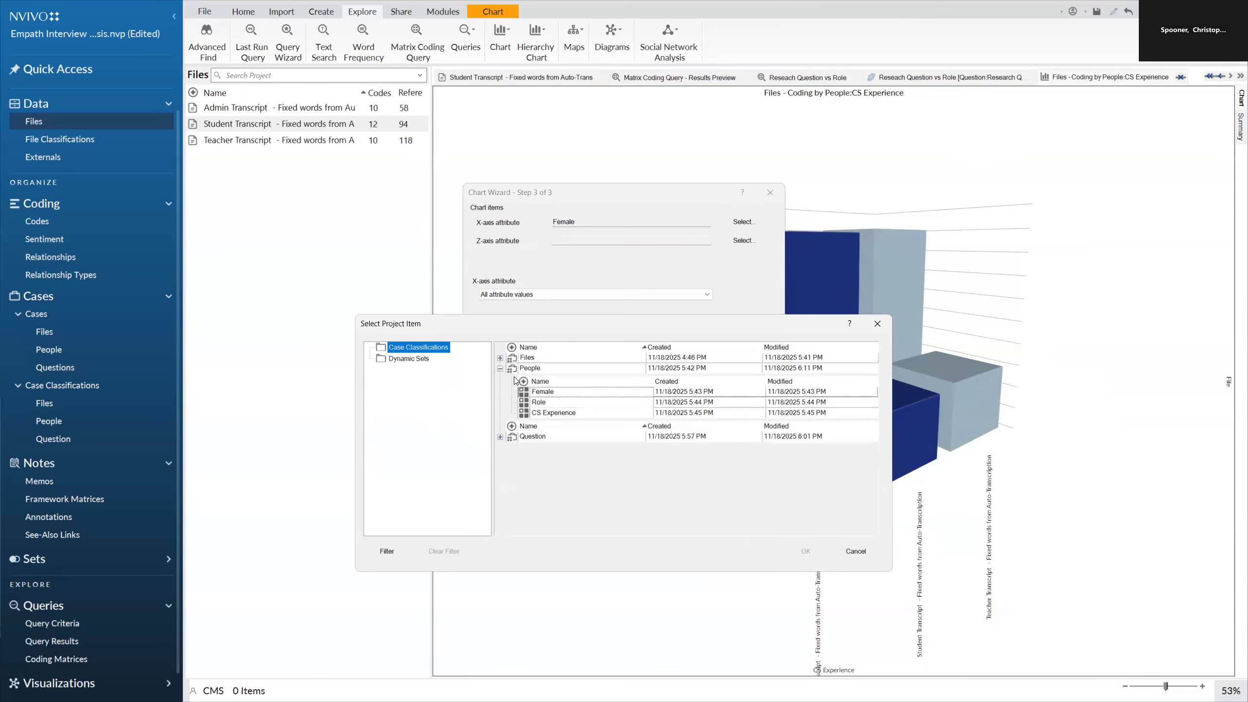
{"action": "left_click", "coordinate": [500, 437]}
{"action": "left_click", "coordinate": [549, 461]}
{"action": "left_click", "coordinate": [805, 551]}
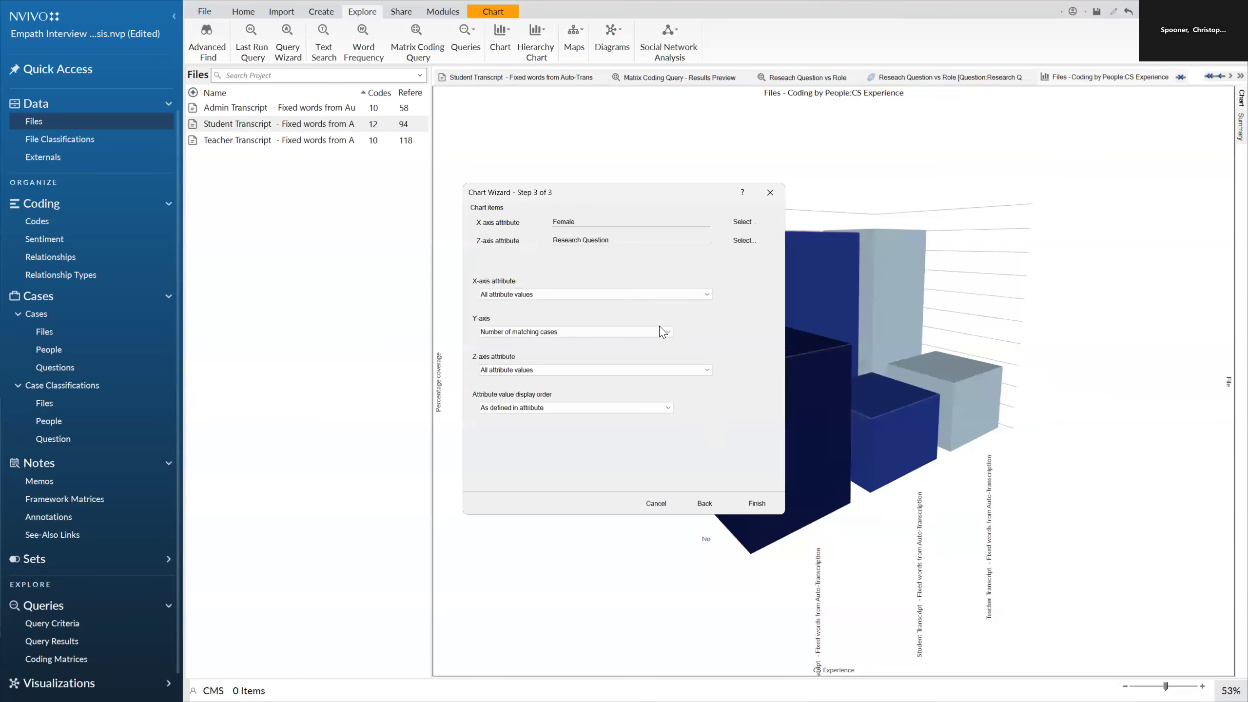
Limit both the X-axis and Z-axis to all attribute values except 'Unassigned' and 'Not Applicable', and try to generate the chart.
{"action": "left_click", "coordinate": [549, 295]}
{"action": "left_click", "coordinate": [552, 313]}
{"action": "left_click", "coordinate": [574, 378]}
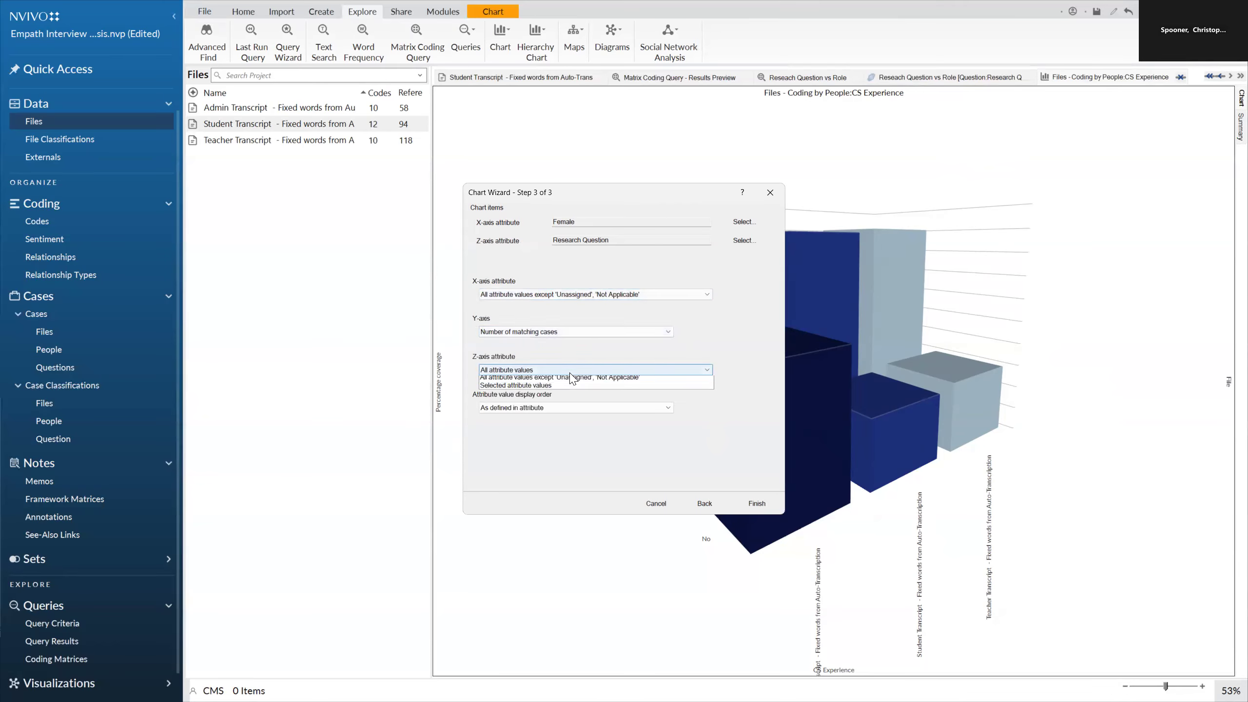
{"action": "left_click", "coordinate": [572, 388]}
{"action": "left_click", "coordinate": [755, 504]}
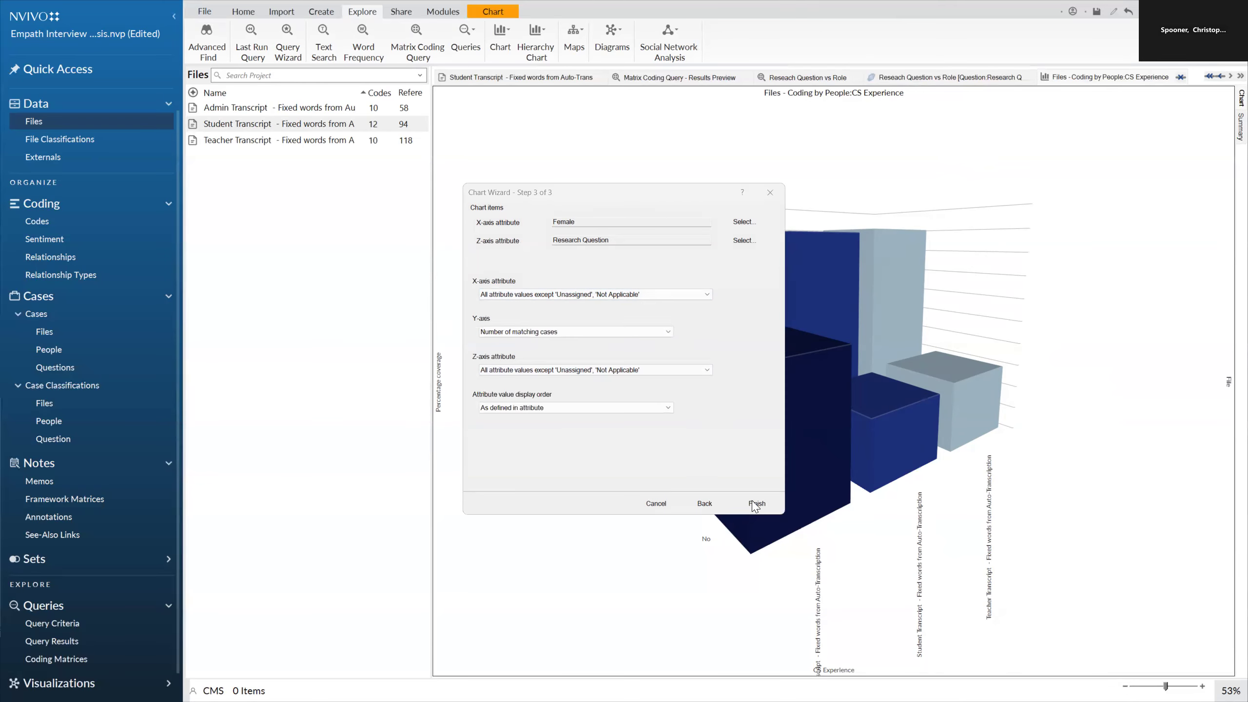
{"action": "left_click", "coordinate": [702, 402]}
Change the Z-axis attribute to Role from the People classification.
{"action": "left_click", "coordinate": [741, 240]}
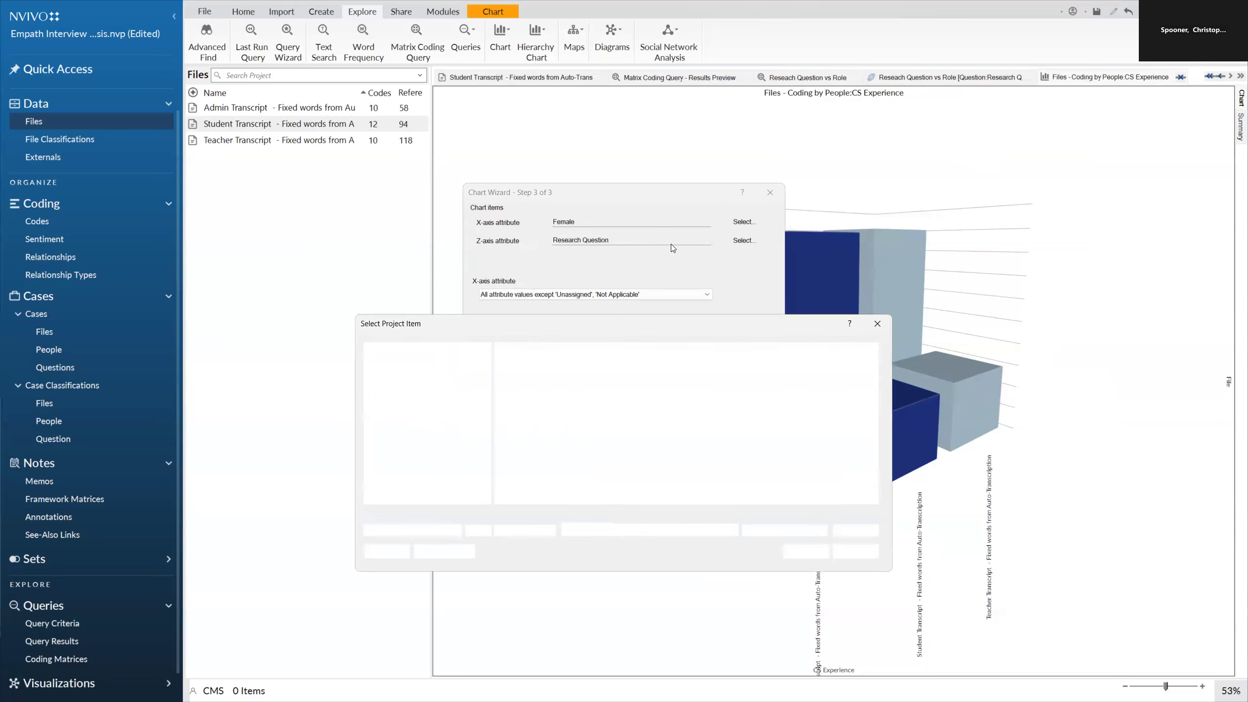
{"action": "left_click", "coordinate": [501, 369]}
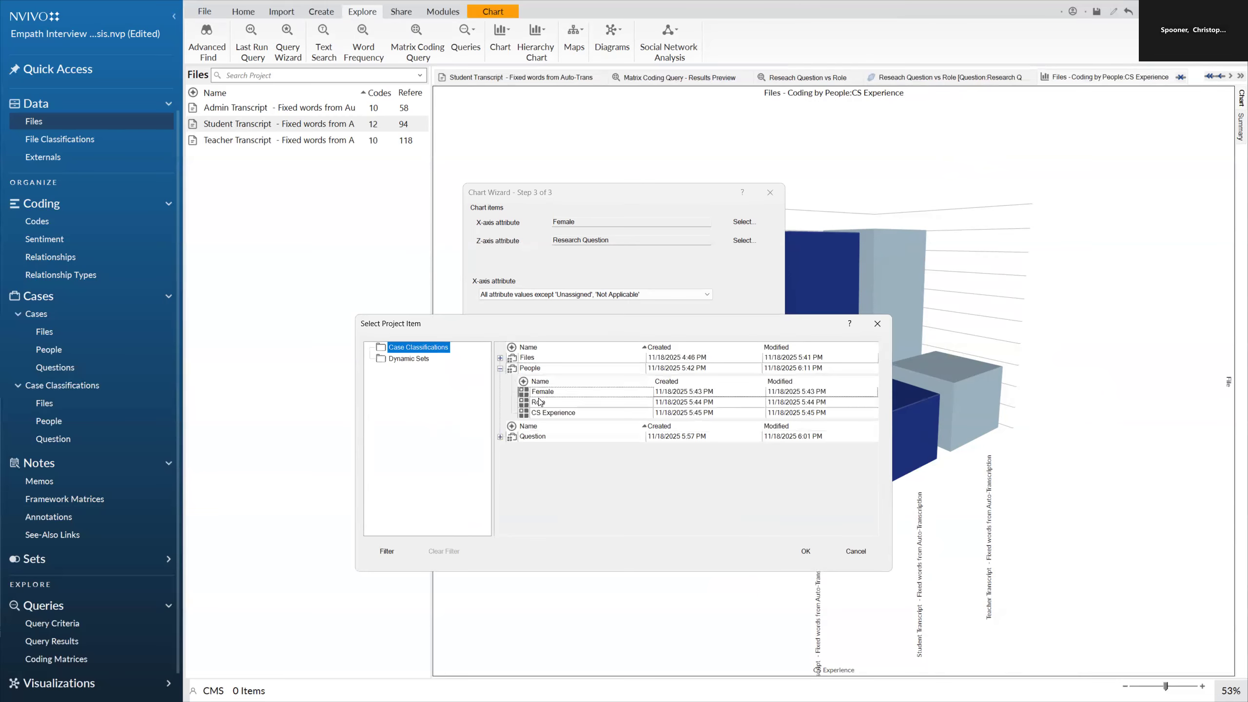
{"action": "left_click", "coordinate": [550, 414]}
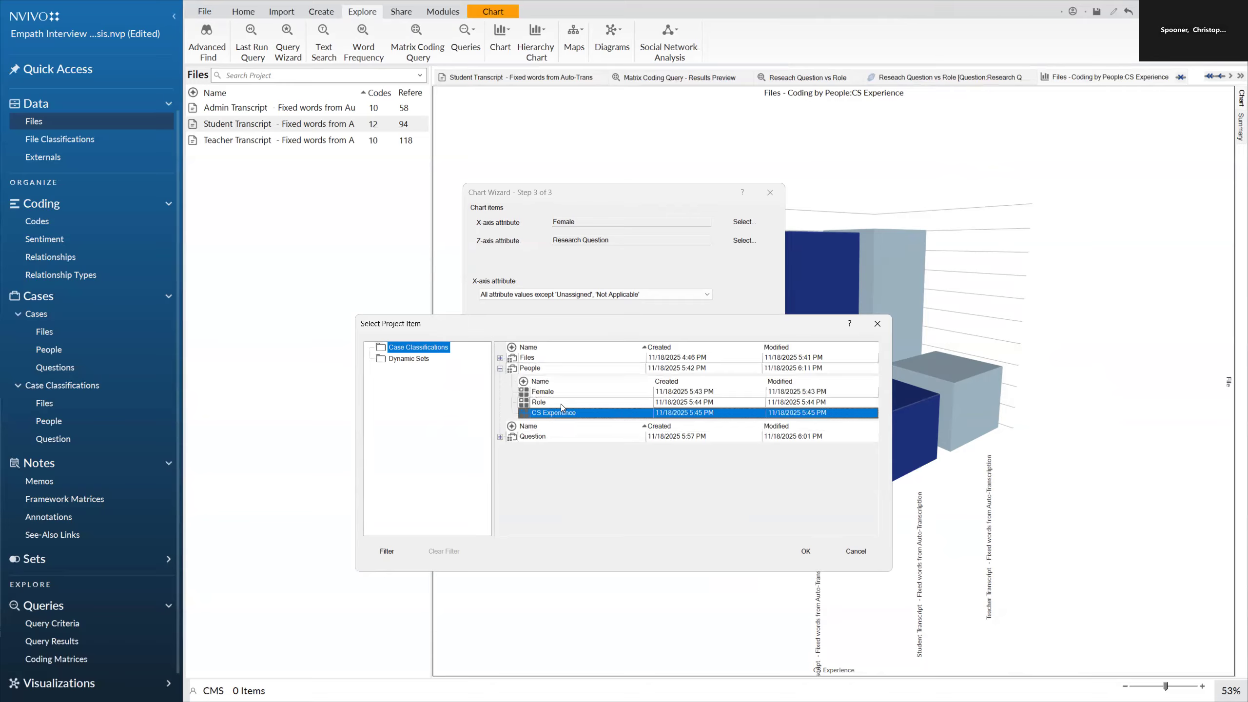
{"action": "left_click", "coordinate": [560, 404]}
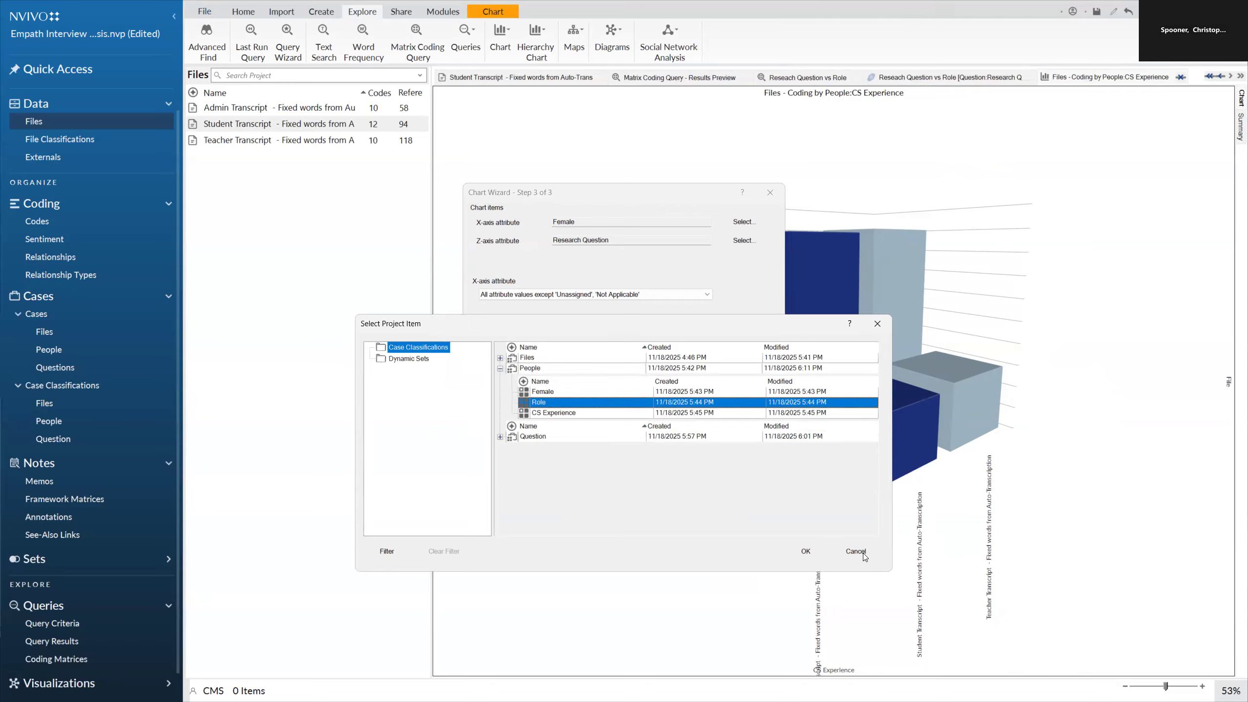
{"action": "left_click", "coordinate": [805, 551]}
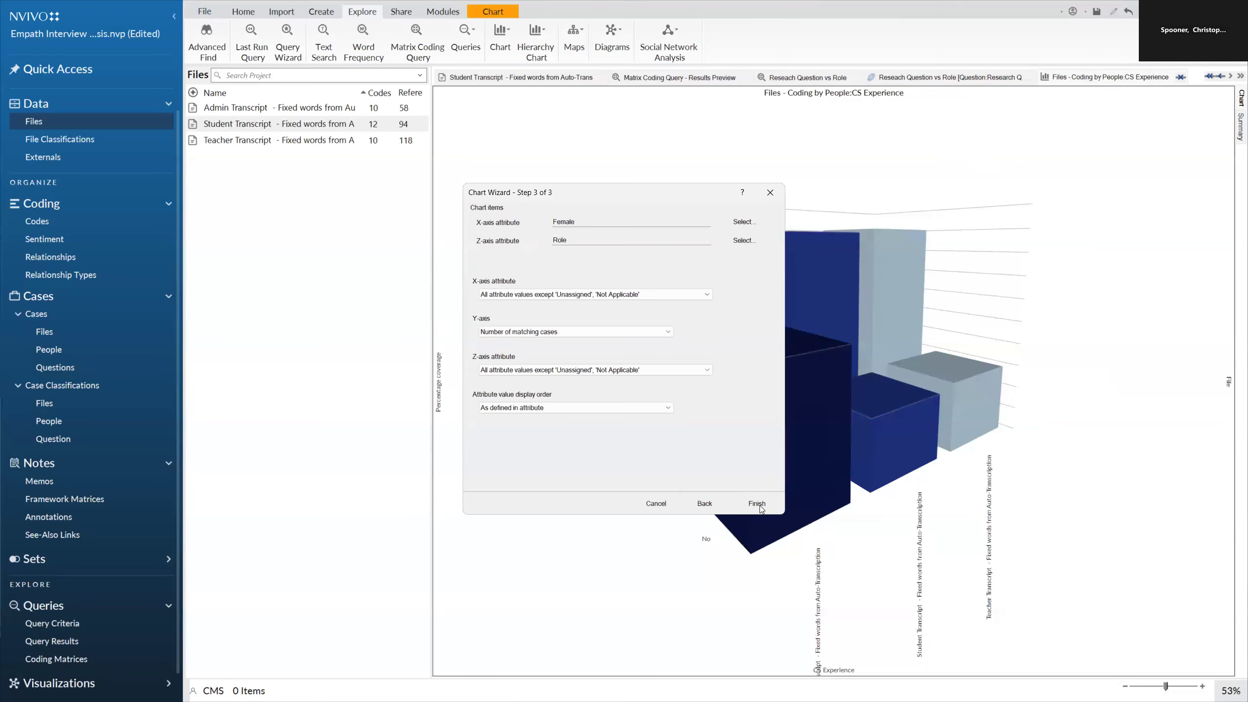
Change the X-axis attribute to CS Experience from the People classification and generate the chart.
{"action": "left_click", "coordinate": [638, 223]}
{"action": "left_click", "coordinate": [742, 222]}
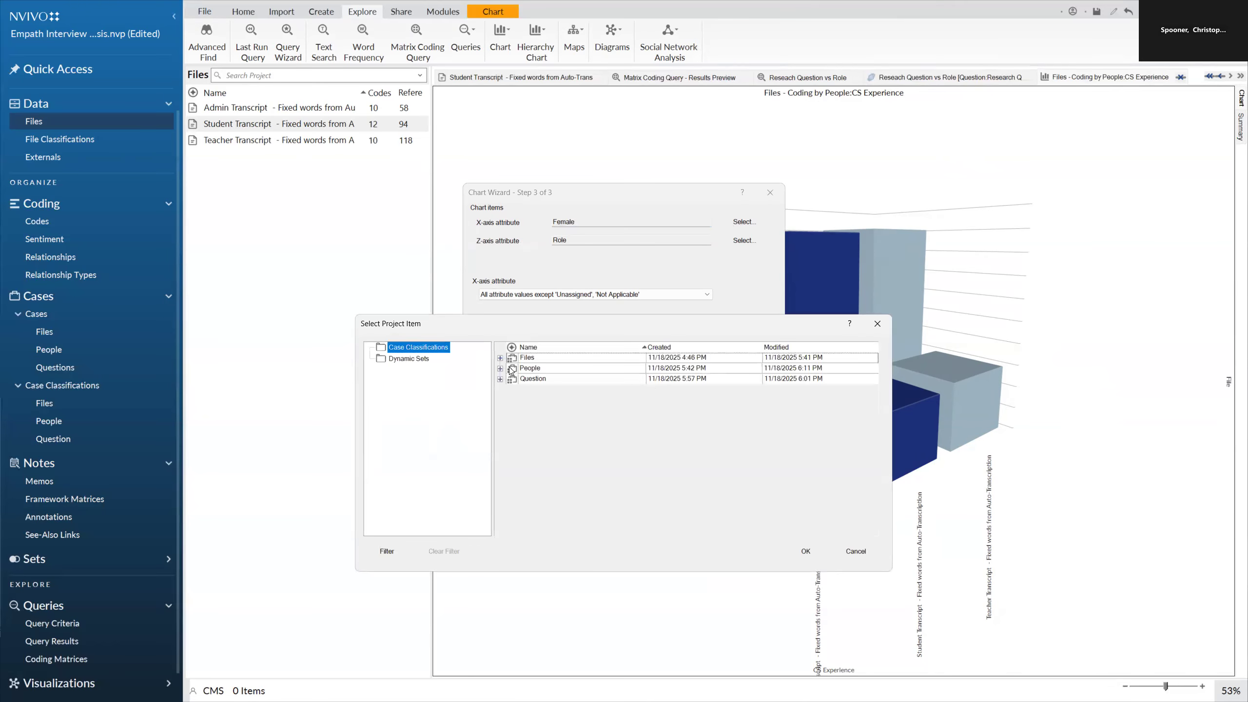
{"action": "left_click", "coordinate": [500, 368]}
{"action": "left_click", "coordinate": [551, 413]}
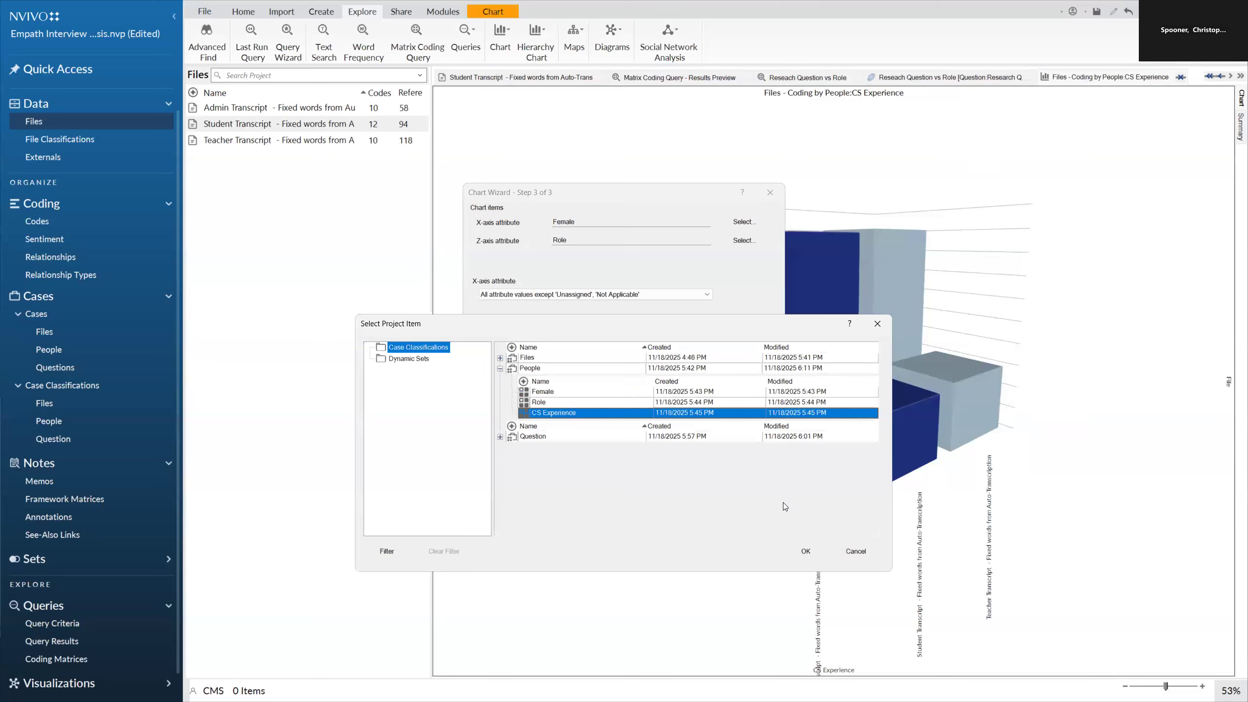
{"action": "left_click", "coordinate": [806, 551]}
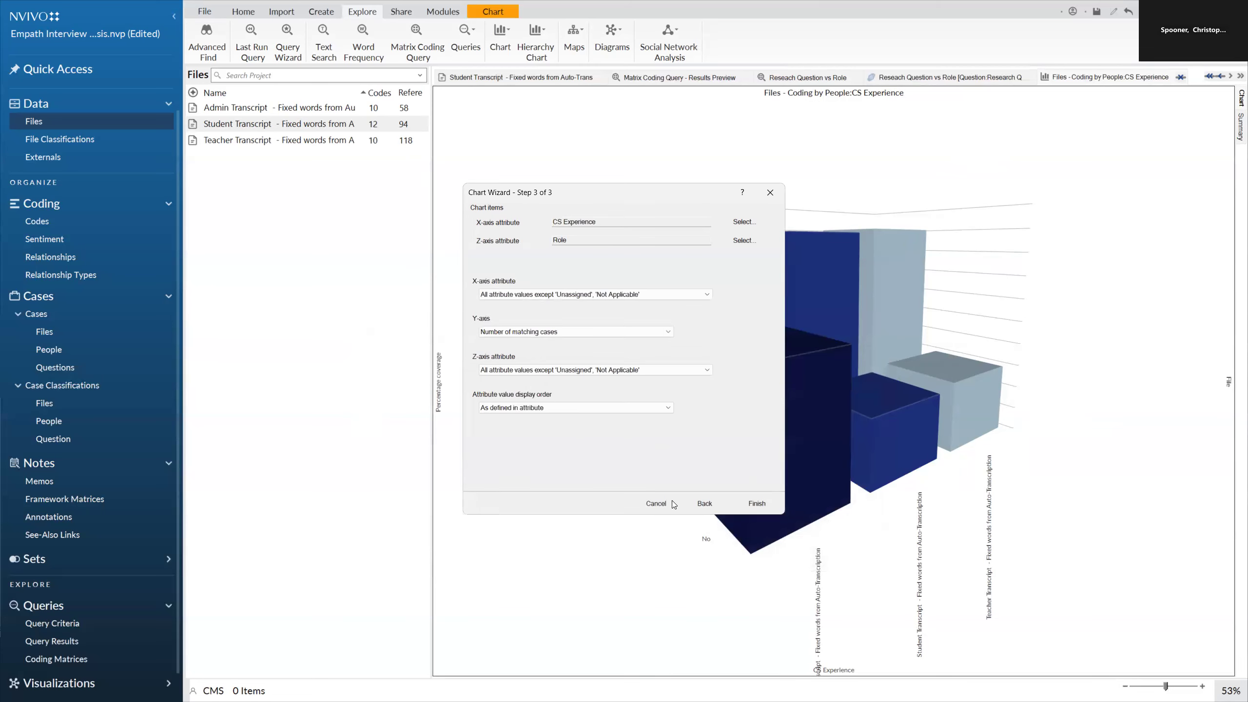
{"action": "left_click", "coordinate": [758, 503]}
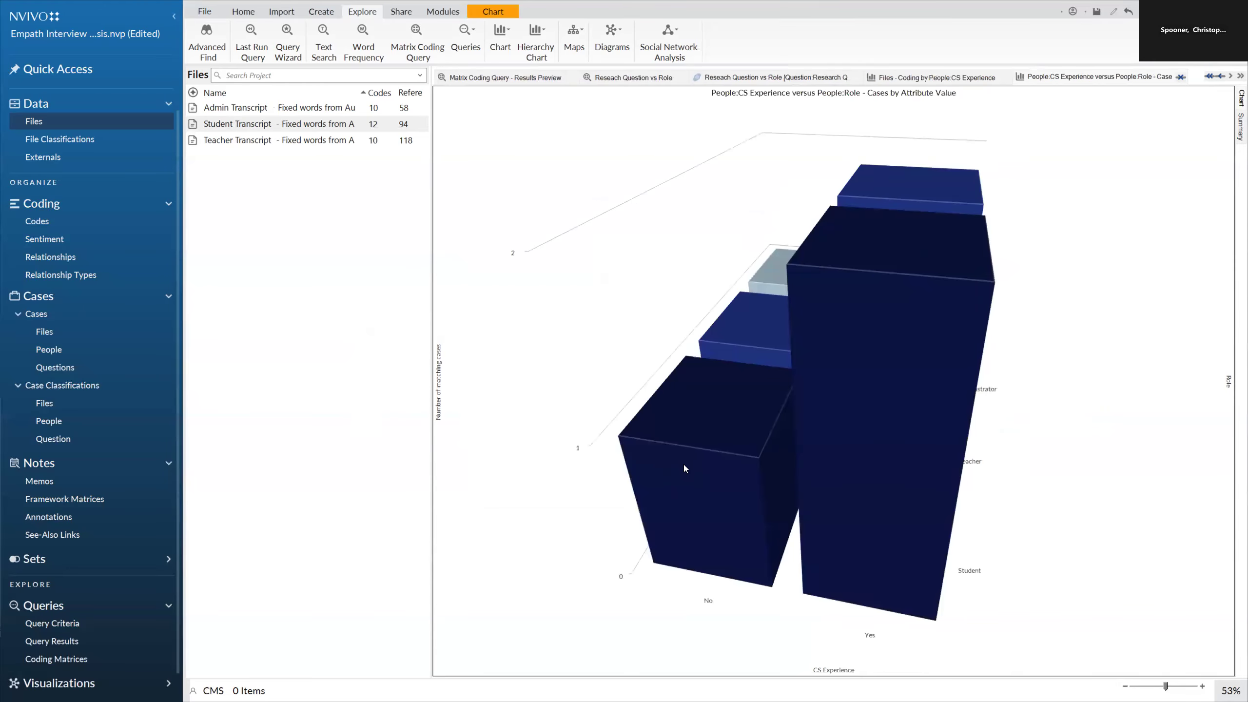
Rotate the 3D chart and review its editable title and axis label text without changing it.
{"action": "left_click_drag", "start_coordinate": [712, 477], "coordinate": [661, 457]}
{"action": "right_click", "coordinate": [672, 470]}
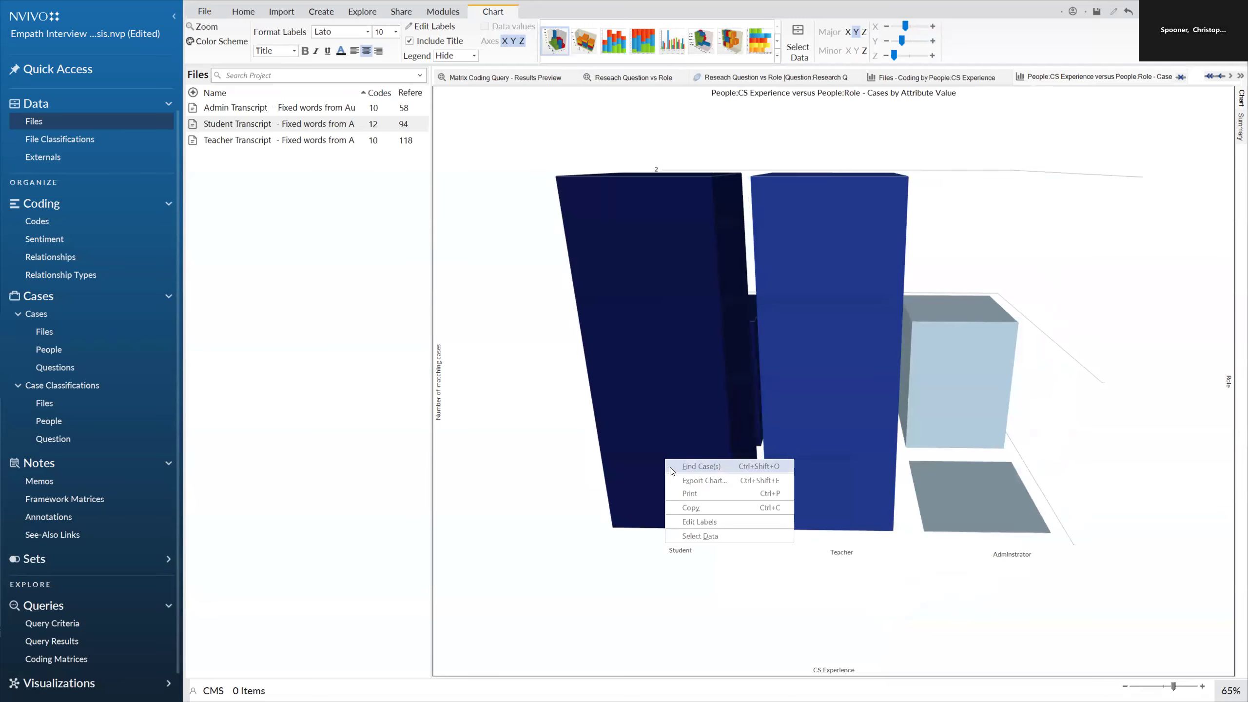
{"action": "left_click", "coordinate": [707, 526]}
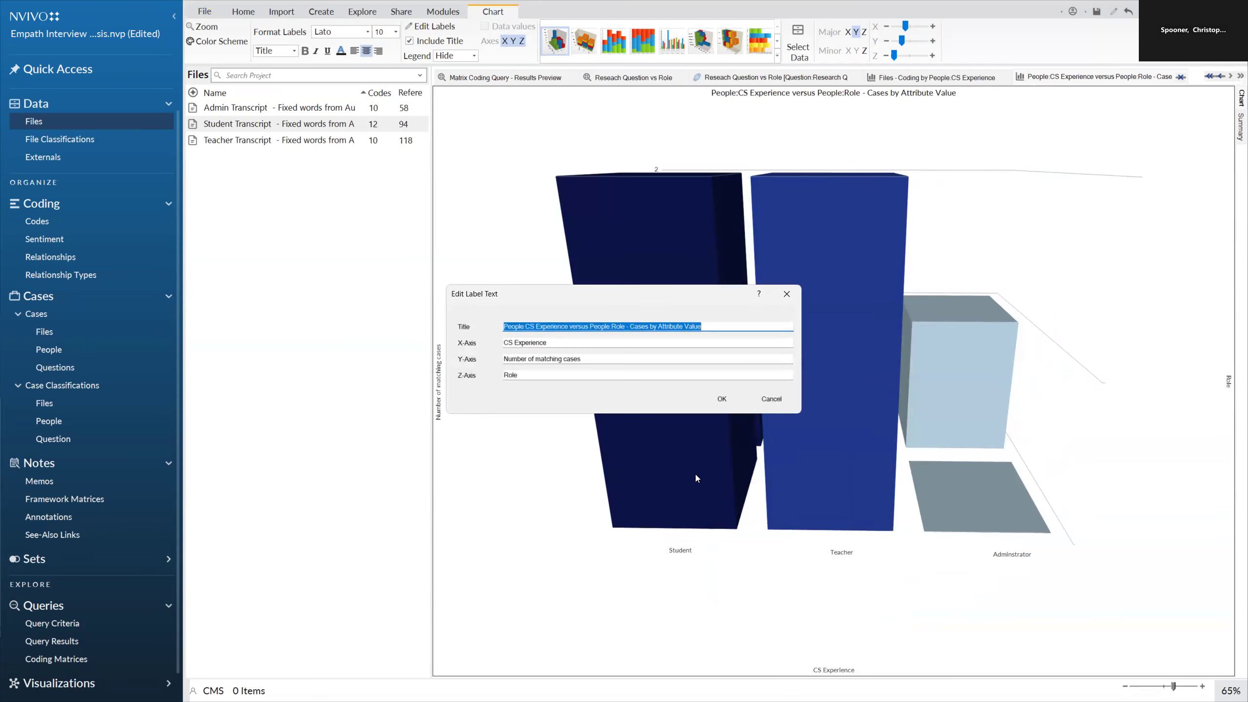
{"action": "left_click", "coordinate": [772, 399]}
Set the chart's attribute value display order to Descending Y-axis value.
{"action": "right_click", "coordinate": [783, 426]}
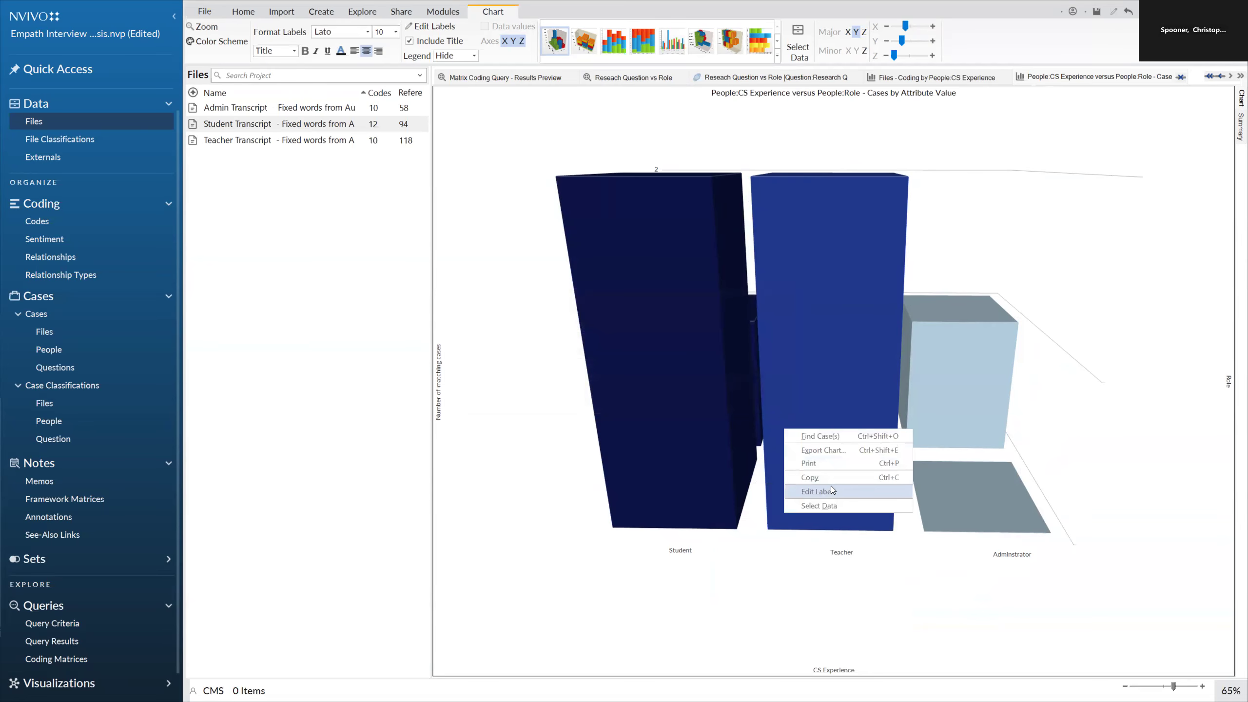
{"action": "left_click", "coordinate": [827, 506]}
{"action": "left_click", "coordinate": [562, 444]}
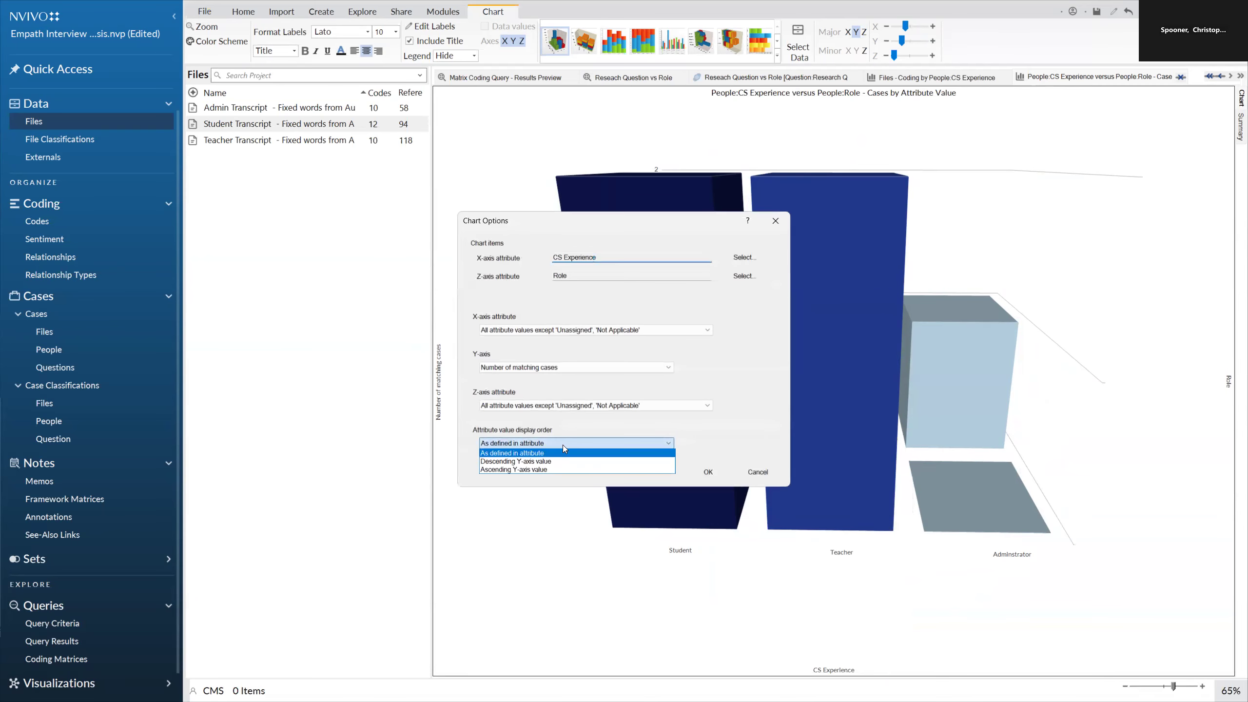
{"action": "left_click", "coordinate": [565, 462]}
{"action": "left_click", "coordinate": [709, 472]}
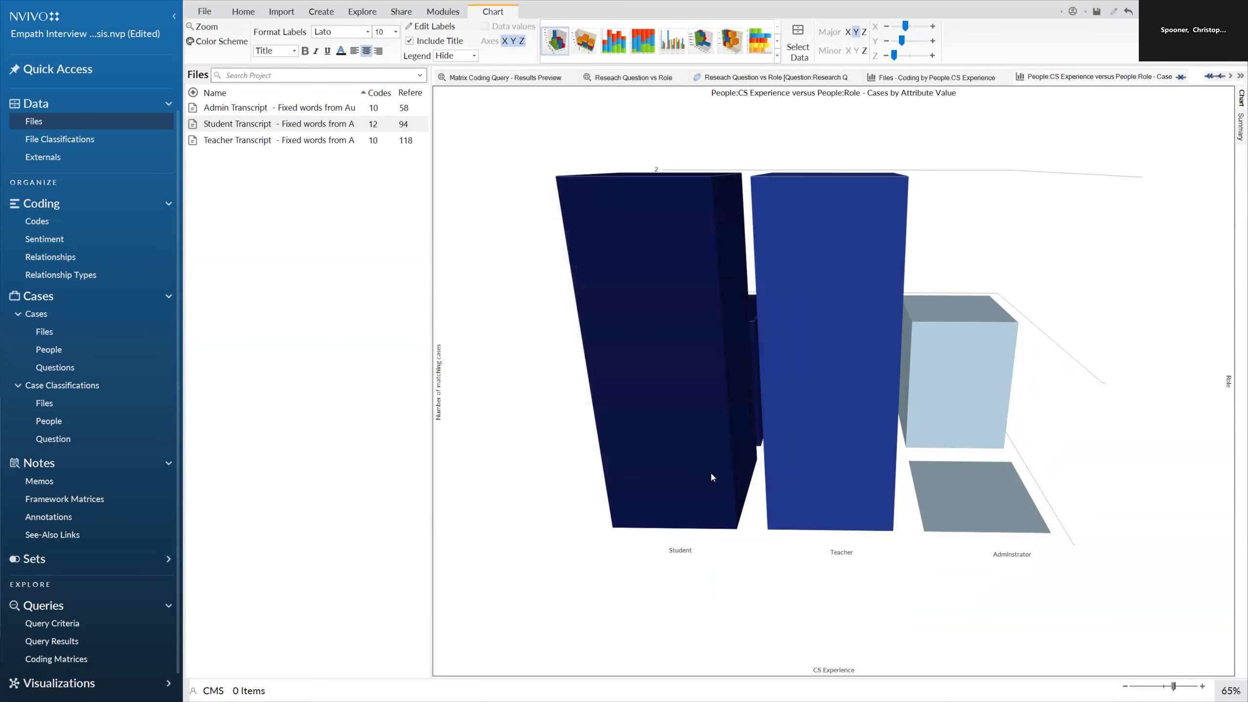
Rotate the 3D chart about its X and Y axes to inspect the columns for each role and CS Experience value.
{"action": "right_click", "coordinate": [688, 473]}
{"action": "mouse_move", "coordinate": [621, 475]}
{"action": "left_mouse_down"}
{"action": "mouse_move", "coordinate": [580, 498]}
{"action": "mouse_move", "coordinate": [559, 477]}
{"action": "mouse_move", "coordinate": [559, 487]}
{"action": "mouse_move", "coordinate": [619, 482]}
{"action": "left_mouse_up"}
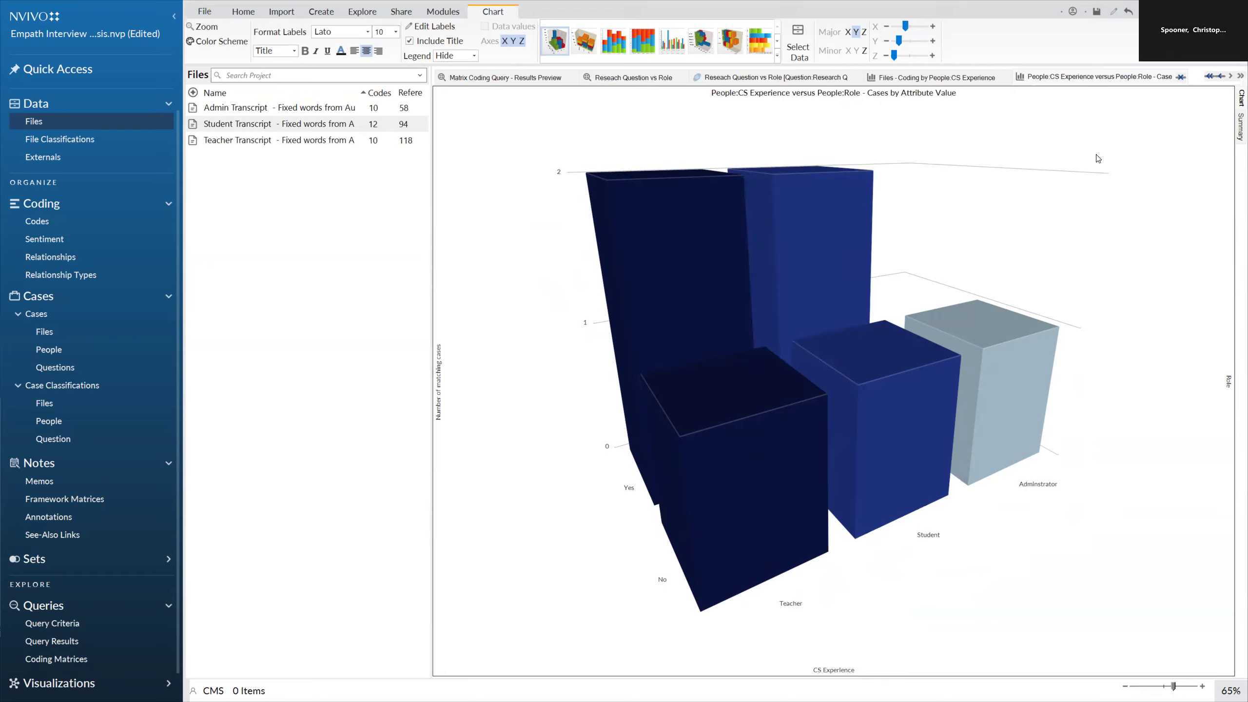
{"action": "left_click_drag", "start_coordinate": [906, 26], "coordinate": [907, 26]}
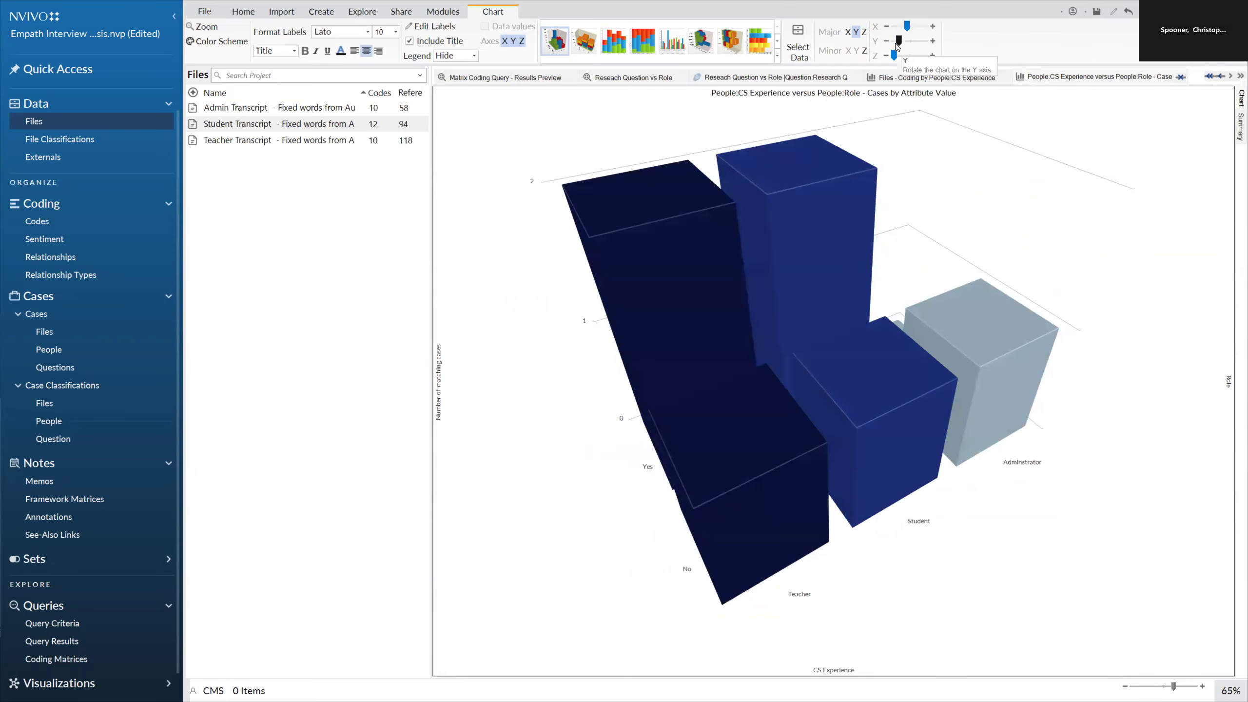
{"action": "left_click", "coordinate": [848, 32]}
{"action": "left_click", "coordinate": [848, 32]}
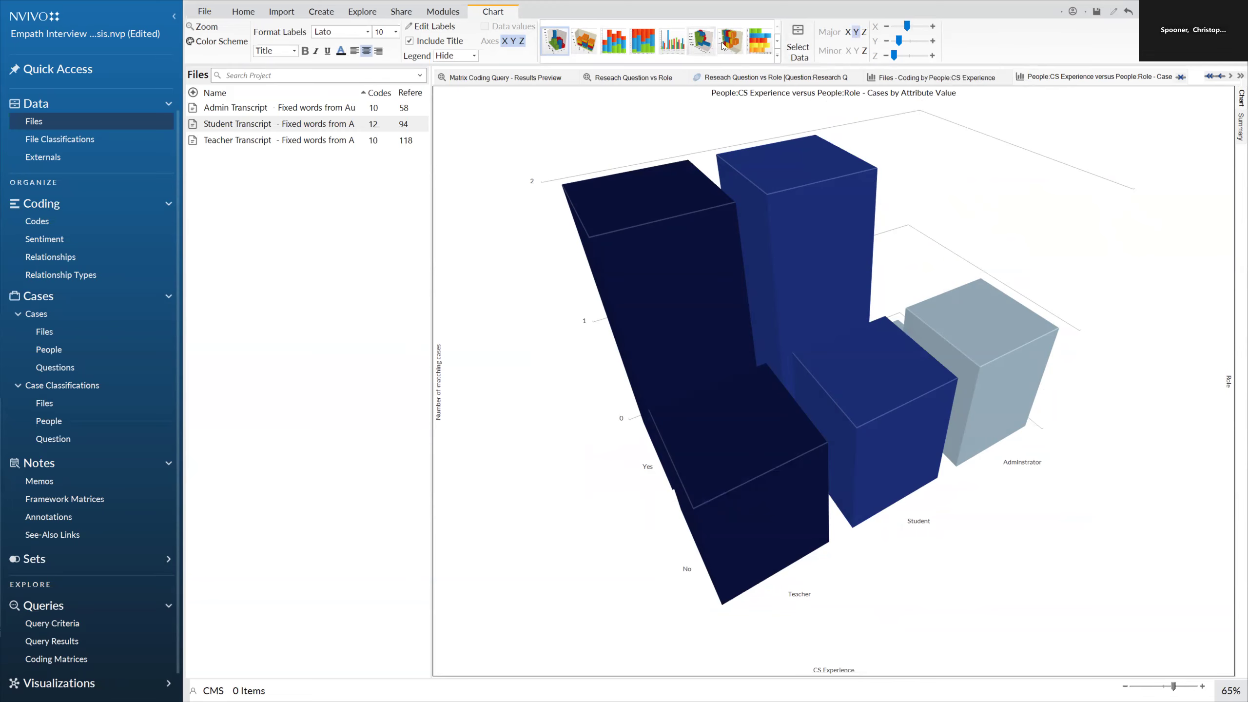
Try the chart as 3D stacked columns, 2D stacked columns, grouped columns and grouped horizontal bars.
{"action": "left_click", "coordinate": [582, 46]}
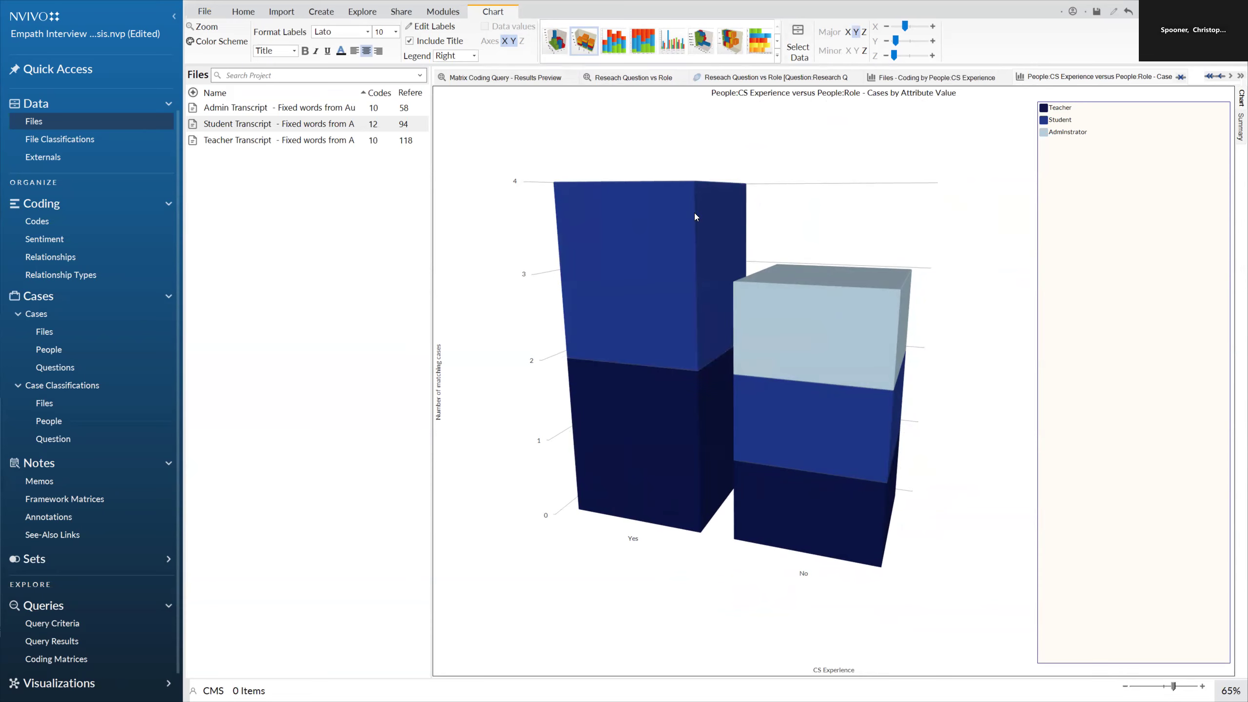
{"action": "left_click", "coordinate": [619, 44]}
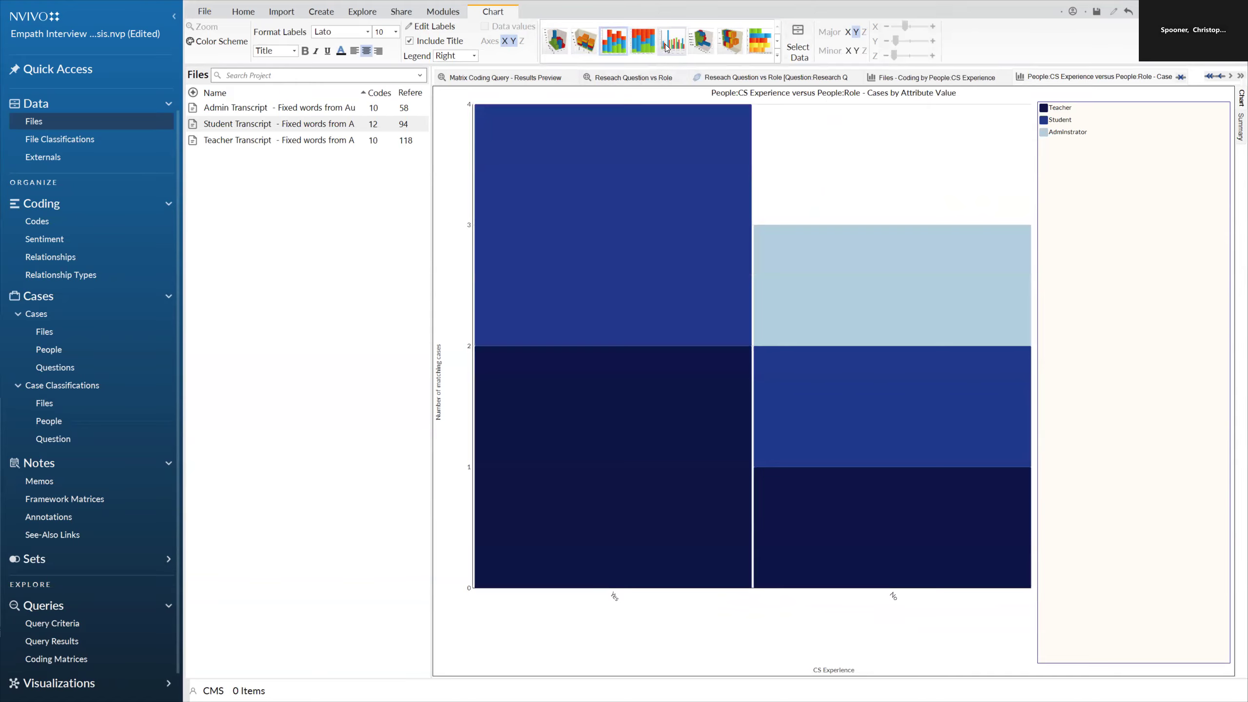
{"action": "left_click", "coordinate": [666, 48]}
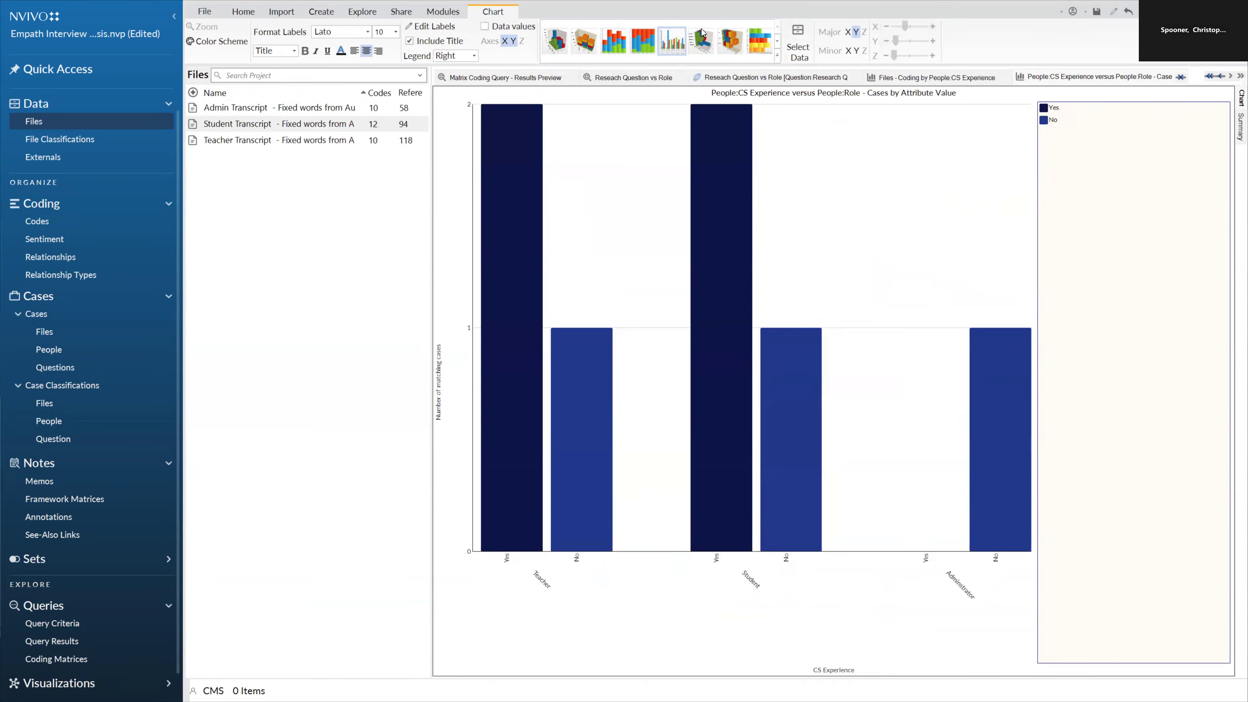
{"action": "left_click", "coordinate": [778, 44]}
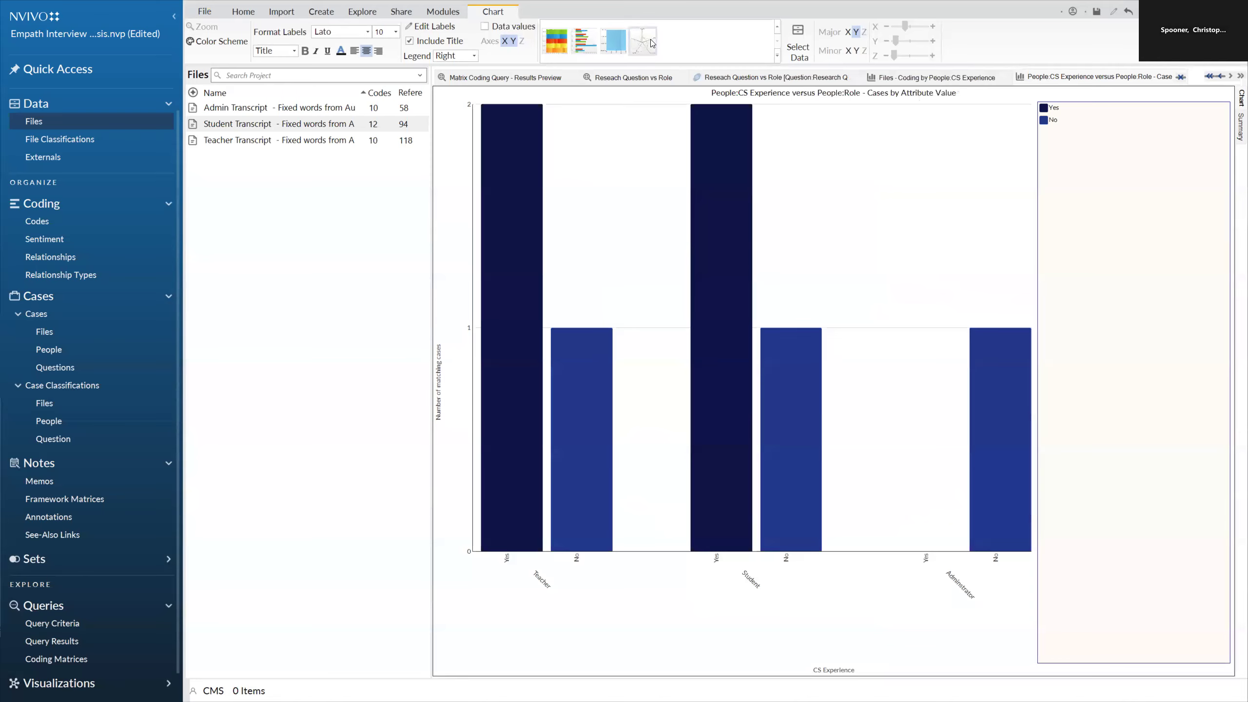
{"action": "left_click", "coordinate": [583, 42]}
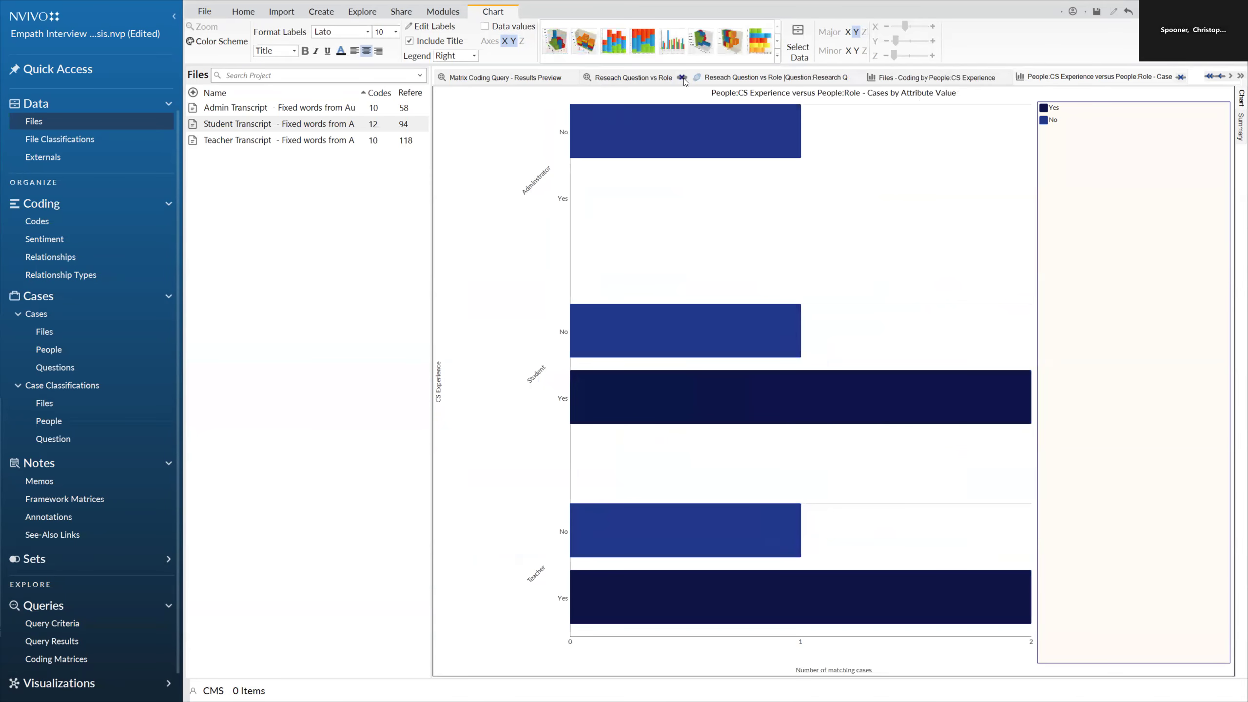
Change the chart type to a 100% stacked horizontal bar chart of CS Experience by Role.
{"action": "left_click", "coordinate": [778, 42]}
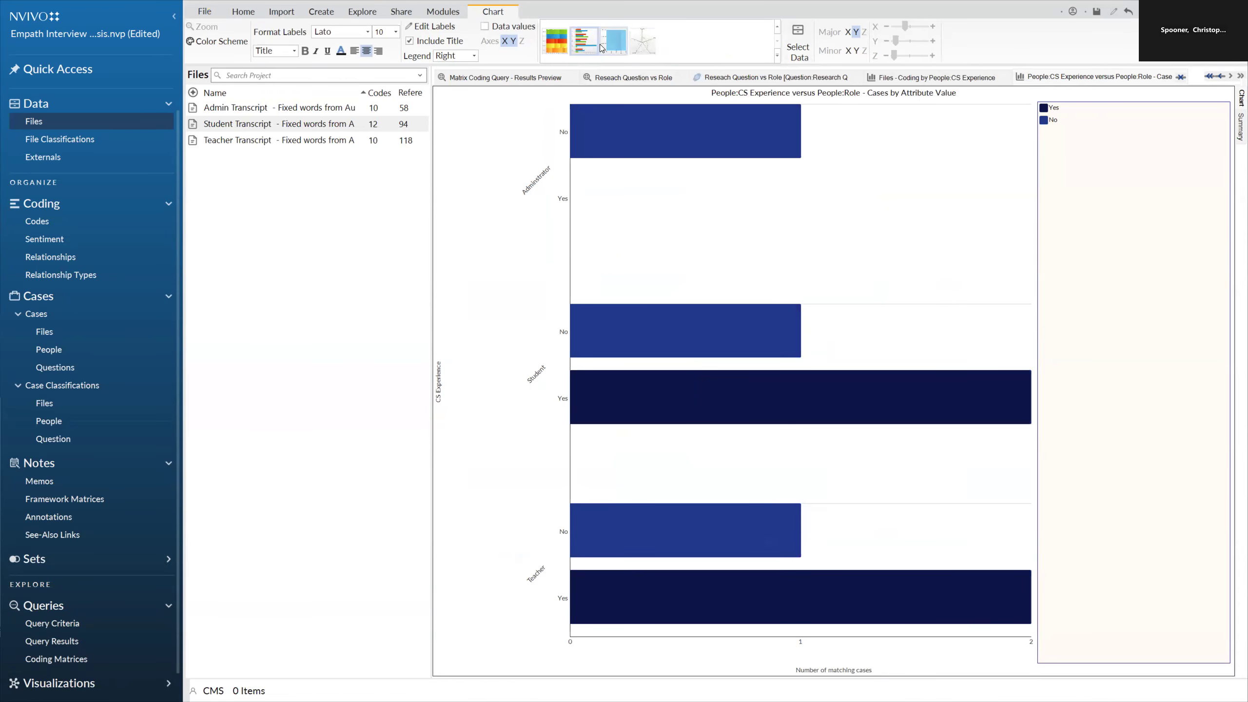
{"action": "left_click", "coordinate": [555, 41]}
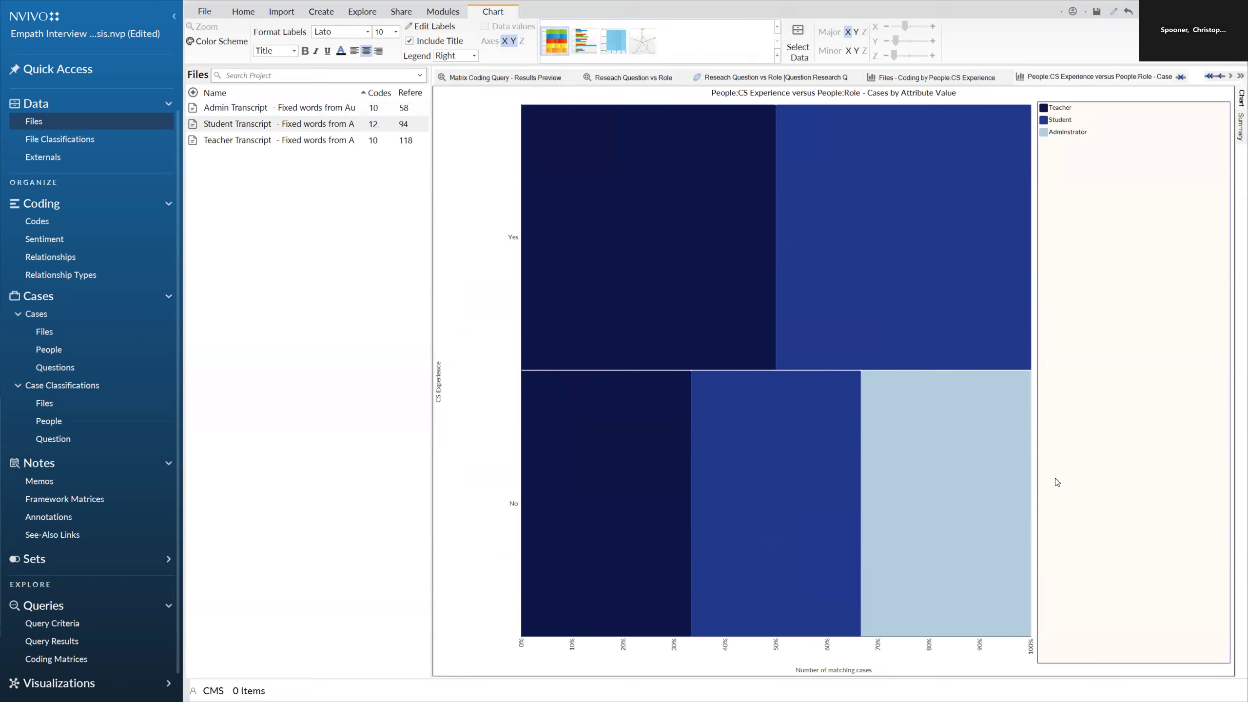
{"action": "right_click", "coordinate": [486, 134]}
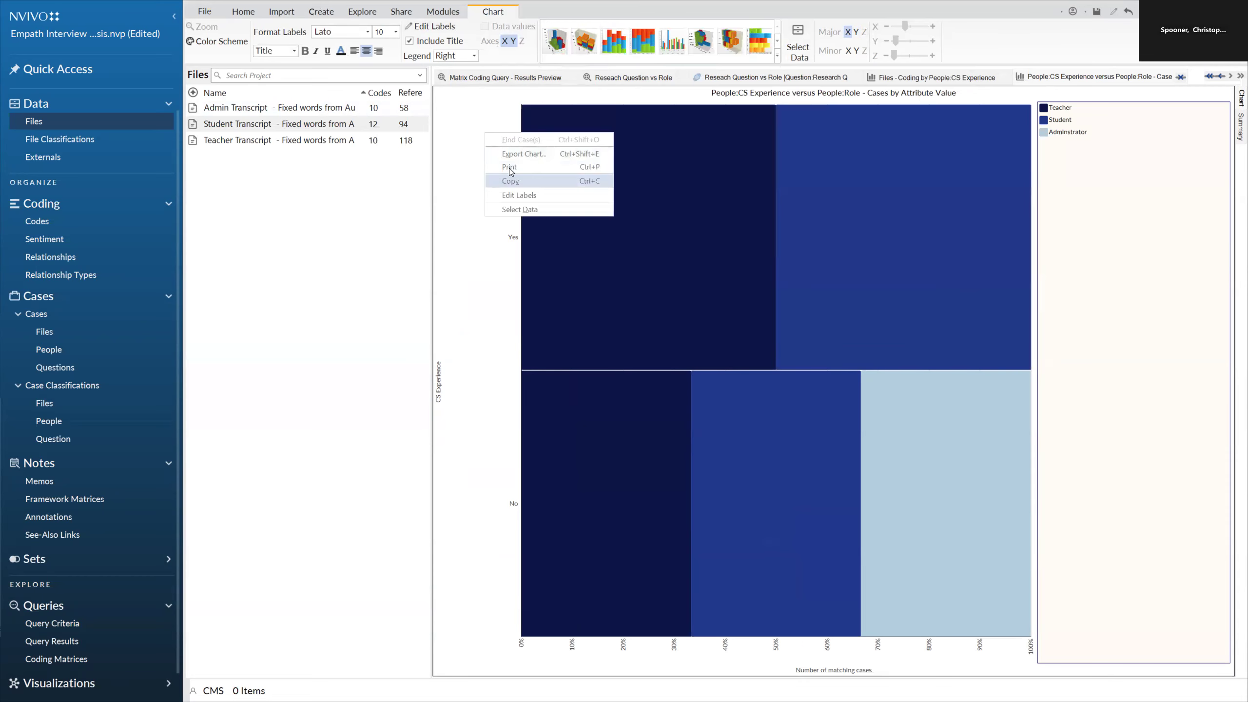
{"action": "left_click", "coordinate": [503, 155]}
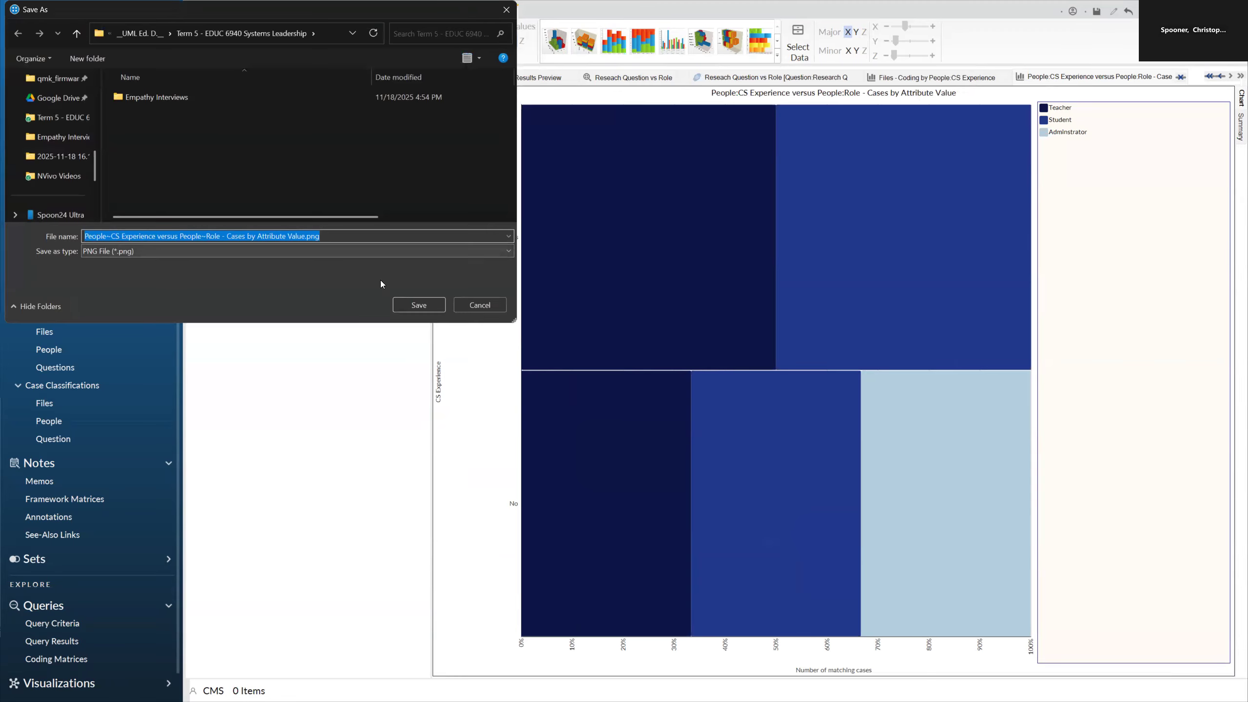
{"action": "left_click", "coordinate": [482, 306]}
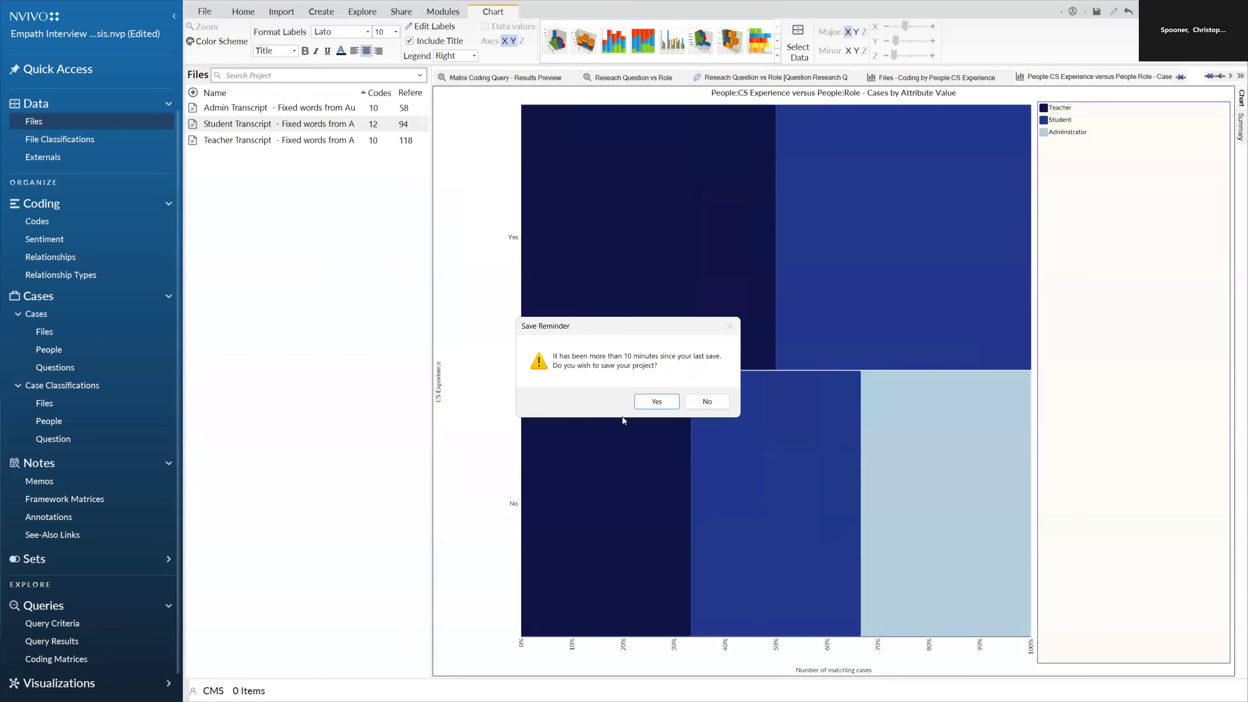
Save the project.
{"action": "left_click", "coordinate": [657, 400]}
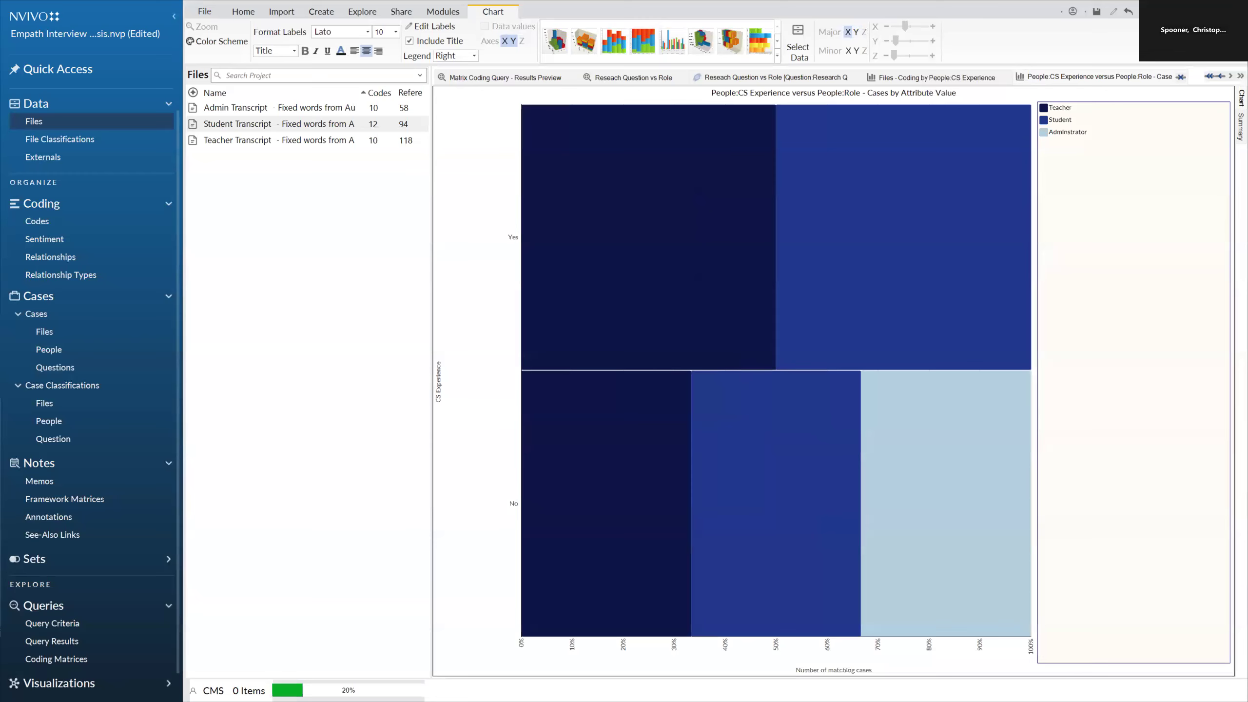